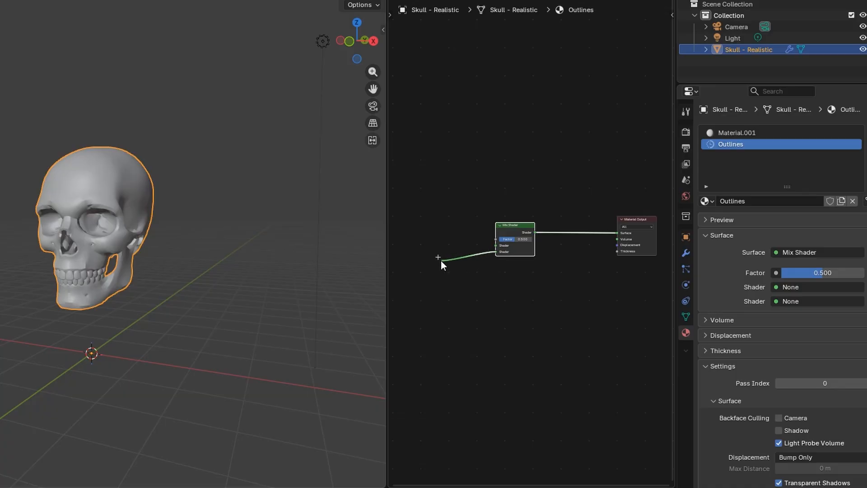
- Add a Transparent BSDF node feeding the lower shader input of the Outlines material's Mix Shader
left_click(425, 294)
left_click(439, 274)
middle_click_drag(464, 257, 589, 295)
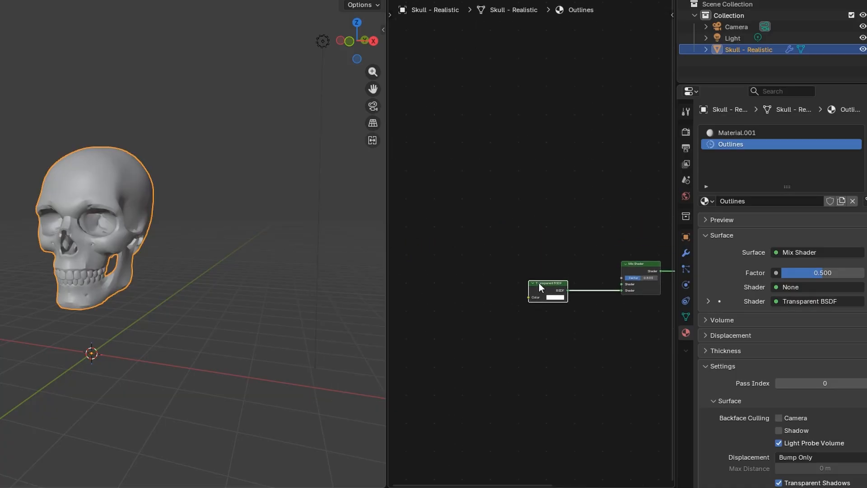
- Add an Emission node feeding the upper shader input of the Outlines material's Mix Shader
left_click_drag(619, 283, 498, 233)
left_click(462, 260)
left_click(459, 255)
scroll(492, 269, "up", 1)
middle_click_drag(502, 266, 394, 274)
left_click(411, 291)
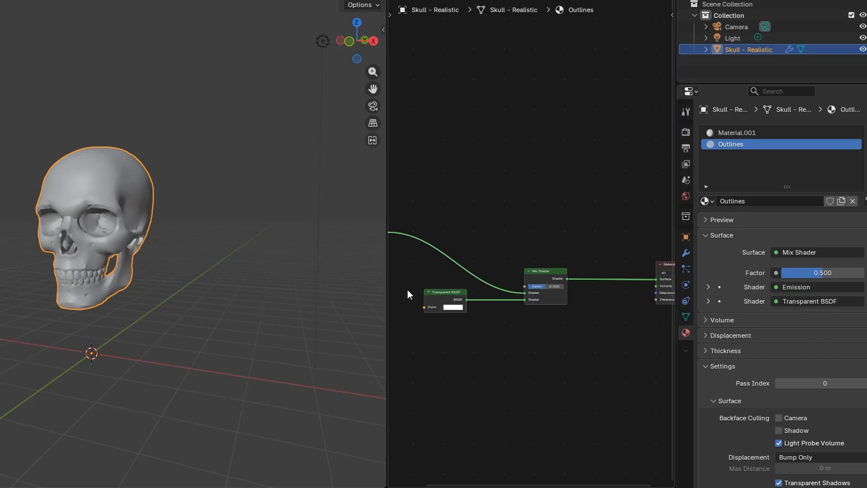
- Widen the node editor area and drive the Mix Shader's Factor with a new Geometry node's Backfacing output
left_click_drag(387, 291, 247, 290)
left_click_drag(455, 286, 401, 164)
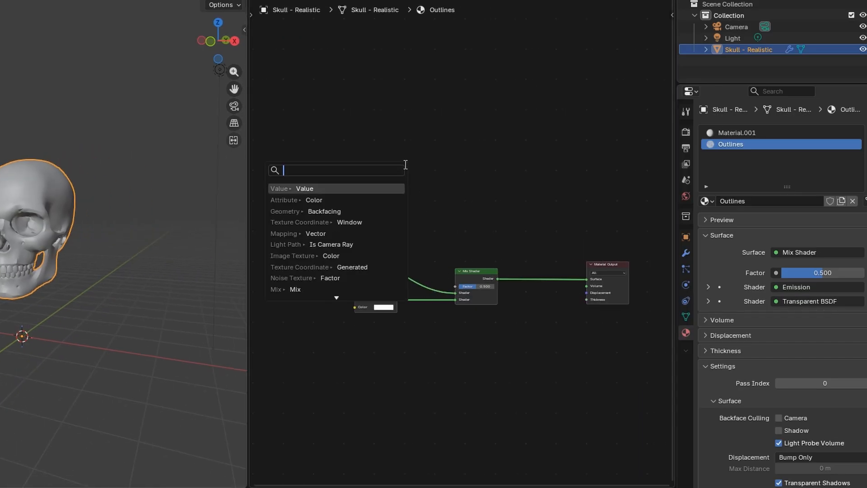
left_click(381, 210)
left_click(378, 178)
scroll(378, 178, "up", 3)
middle_click_drag(379, 177, 479, 179)
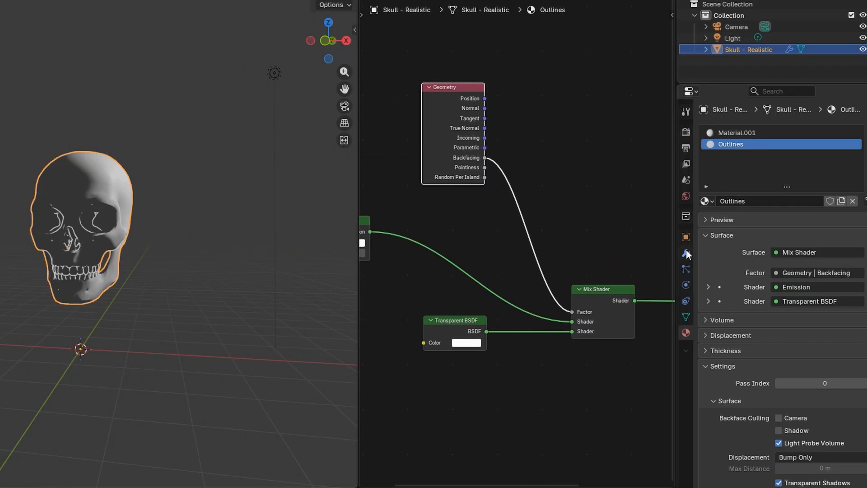
- Set the thickness of the skull's Solidify modifier to 0.05 m and check the outline from another angle
left_click(686, 254)
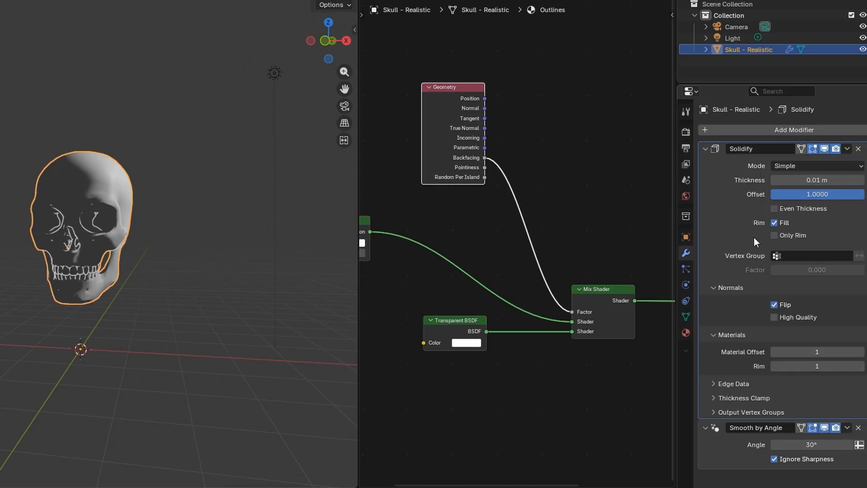
left_click_drag(821, 182, 839, 182)
middle_click_drag(130, 299, 162, 275)
middle_click_drag(524, 271, 595, 265)
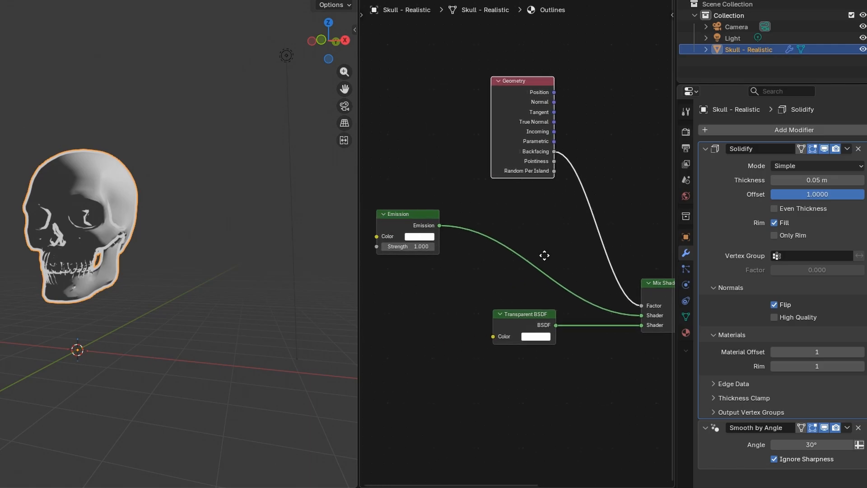
- Set the Emission node's color to black for the outlines
left_click(423, 235)
left_click_drag(489, 129, 488, 151)
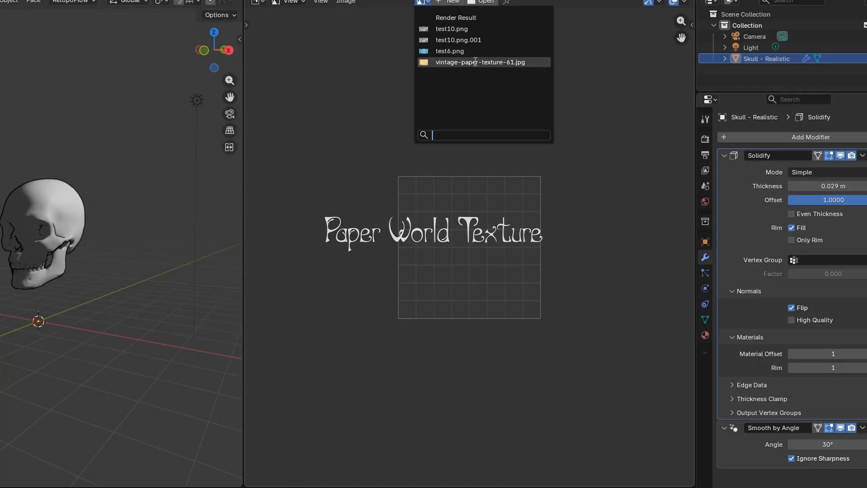
- Display the vintage-paper-texture-61.jpg image in the image editor
left_click(465, 62)
scroll(461, 234, "down", 3)
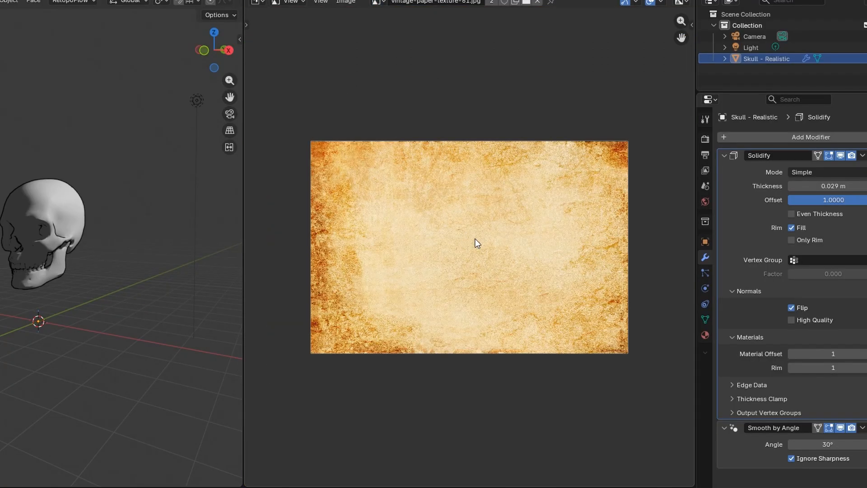
- Switch the area to the Shader Editor and connect the paper image's Color output to the world Background's Color
left_click(256, 2)
left_click(302, 90)
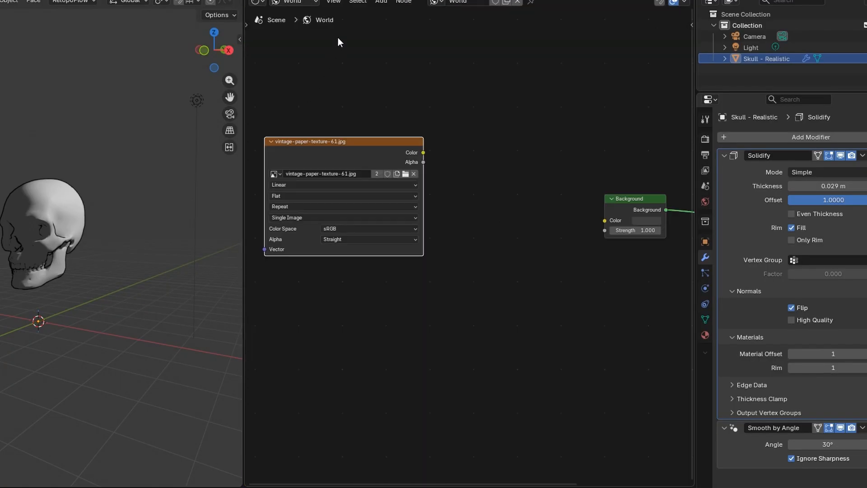
middle_click_drag(468, 130, 378, 129)
left_click_drag(331, 151, 513, 218)
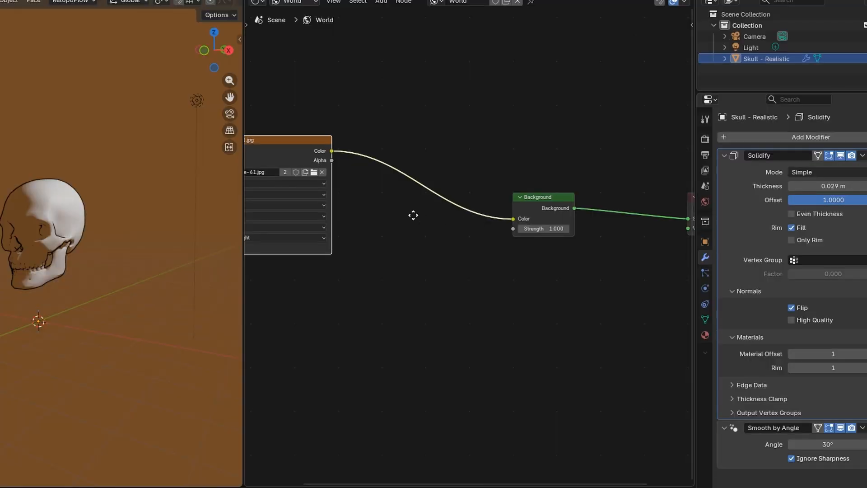
- Add a Mapping node feeding the Vector input of the paper image texture
middle_click_drag(412, 215, 754, 224)
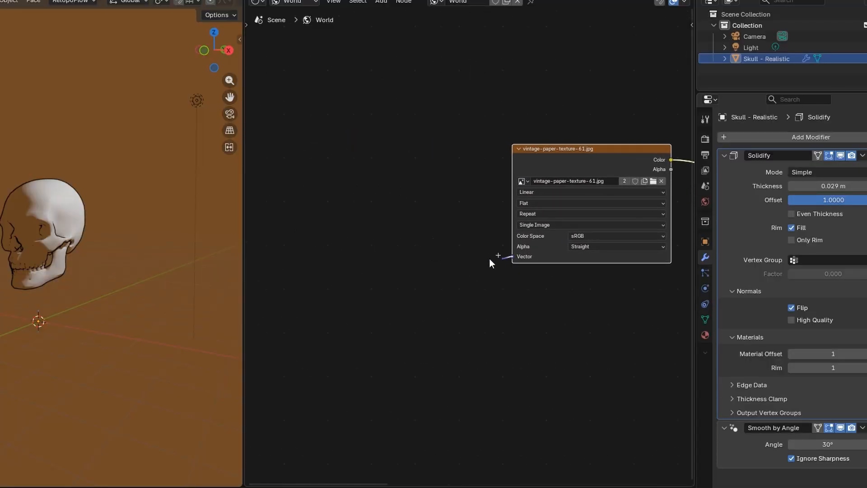
left_click_drag(489, 259, 376, 225)
type("mapp")
key("Return")
left_click(409, 203)
middle_click_drag(346, 205, 471, 202)
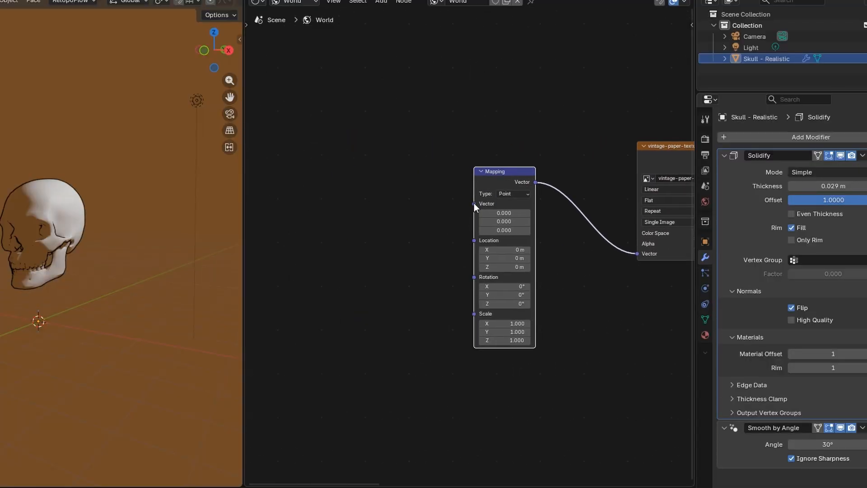
- Add a Texture Coordinate node with its Window output feeding the Mapping node's Vector input
left_click_drag(472, 204, 385, 172)
type("input")
key("BackSpace")
key("BackSpace")
key("BackSpace")
key("BackSpace")
key("BackSpace")
type("texture coord")
key("Down")
key("Down")
key("Down")
key("Down")
key("Down")
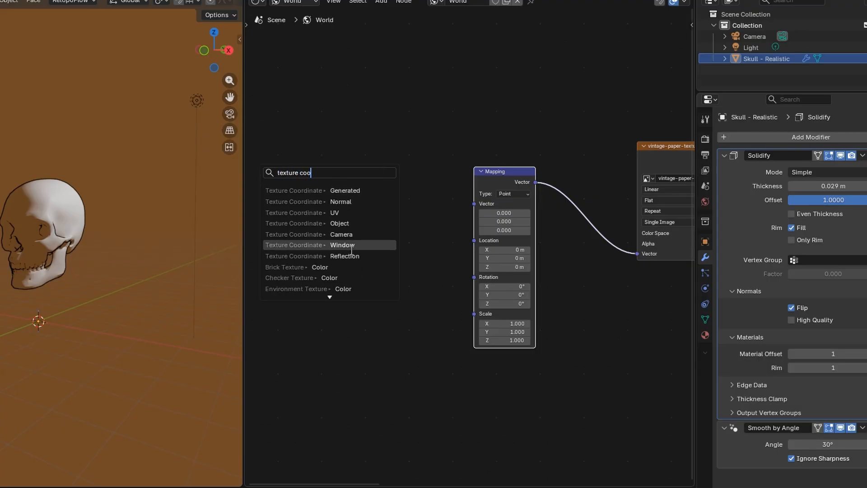
key("Return")
- Insert a Color Ramp node between the paper image texture and the world Background
middle_click_drag(510, 197, 428, 196)
key("shift+a")
mouse_move(446, 152)
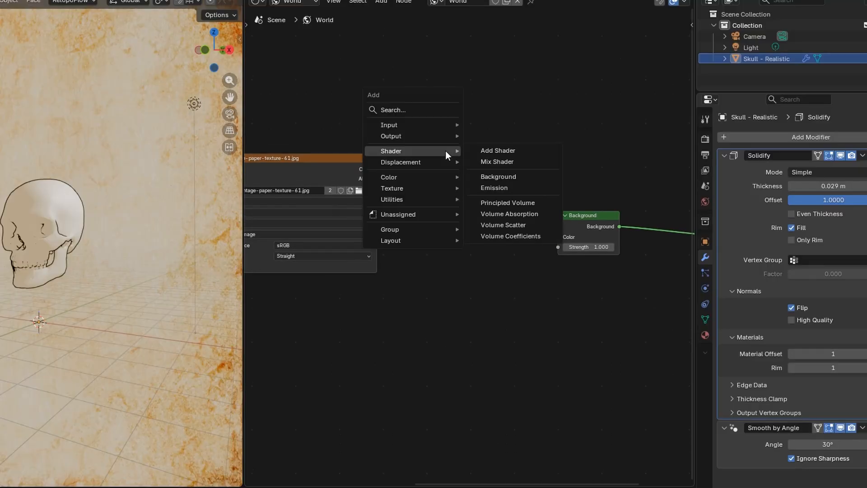
mouse_move(431, 178)
left_click(494, 199)
left_click(433, 156)
- Increase the Color Ramp's contrast by moving the black stop inward and the white stop to position 0.936
left_click_drag(443, 211, 469, 211)
left_click_drag(533, 211, 528, 212)
middle_click_drag(56, 249, 64, 248)
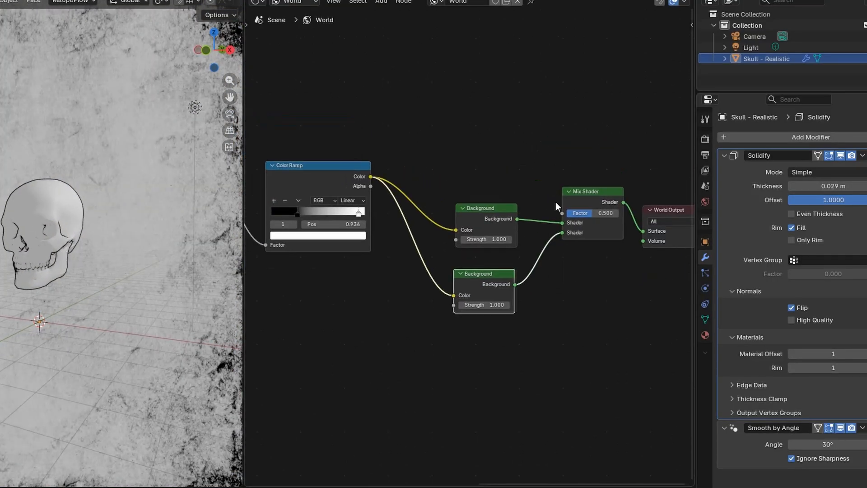
- Drive the world Mix Shader's Factor with a new Light Path node's Is Camera Ray output
left_click_drag(562, 212, 432, 139)
type("light")
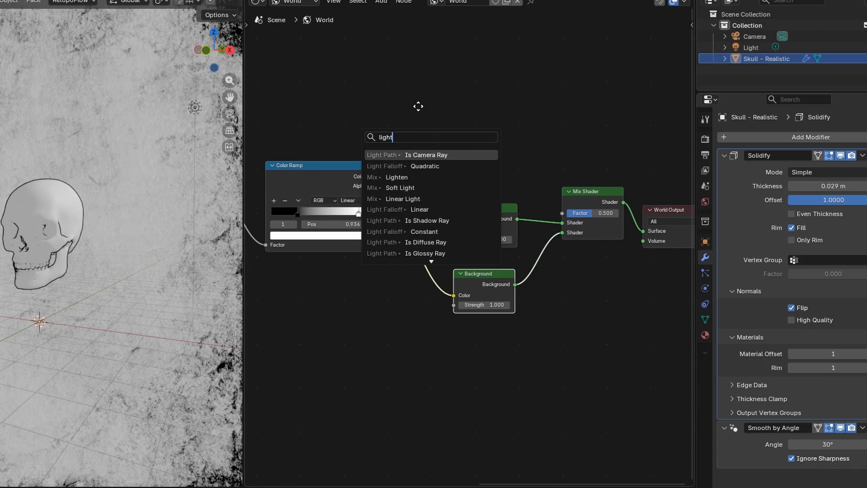
key("Return")
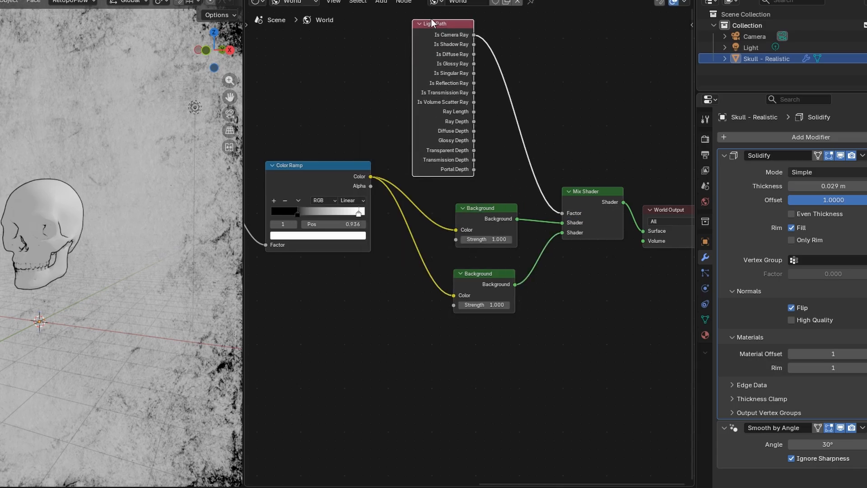
- Set the strength of the Background in the Mix Shader's first input to 0 and the other Background's strength to 1.3
left_click_drag(491, 239, 438, 239)
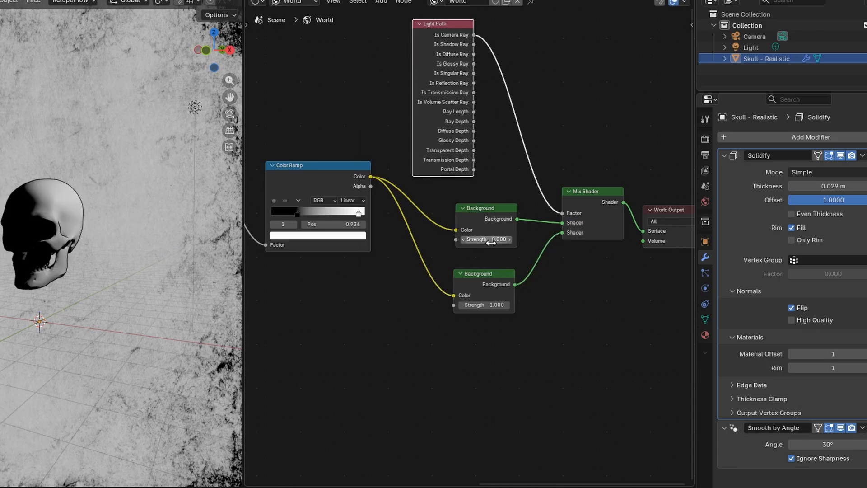
mouse_move(494, 229)
left_mouse_down()
mouse_move(486, 225)
mouse_move(496, 235)
mouse_move(484, 235)
left_mouse_up()
left_click_drag(492, 305, 506, 305)
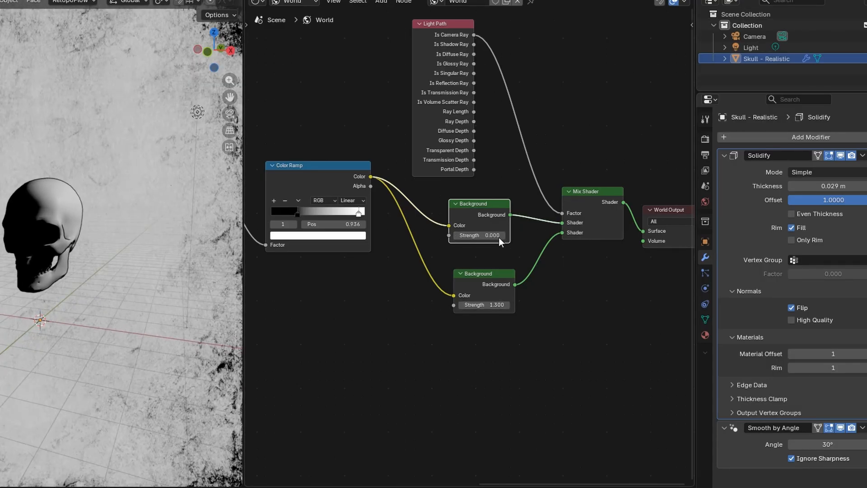
- Select a group of world shader nodes and reposition it in the node graph
scroll(317, 300, "down", 5)
scroll(317, 299, "up", 3)
scroll(469, 284, "down", 1)
left_click_drag(414, 93, 671, 315)
key("g")
left_click(491, 425)
scroll(542, 408, "up", 4)
middle_click_drag(404, 419, 457, 367)
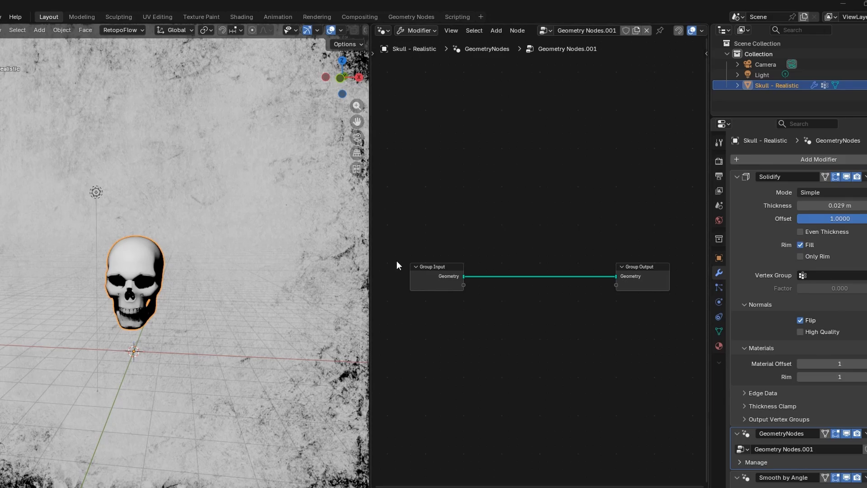
- Add an Object Info node to the skull's geometry nodes and set its object to Light
key("shift+a")
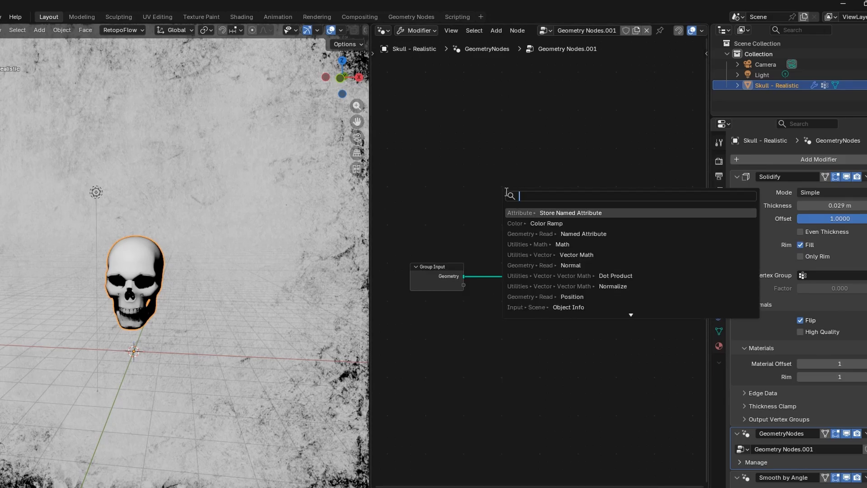
type("object info")
key("Return")
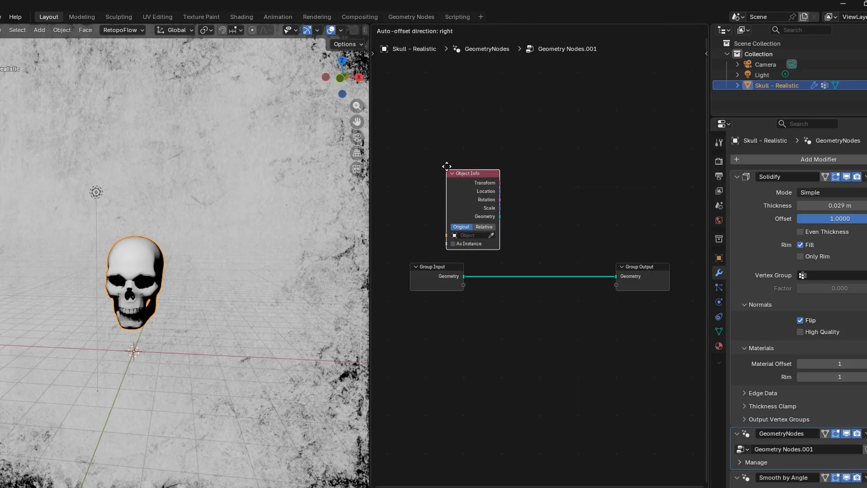
left_click(489, 212)
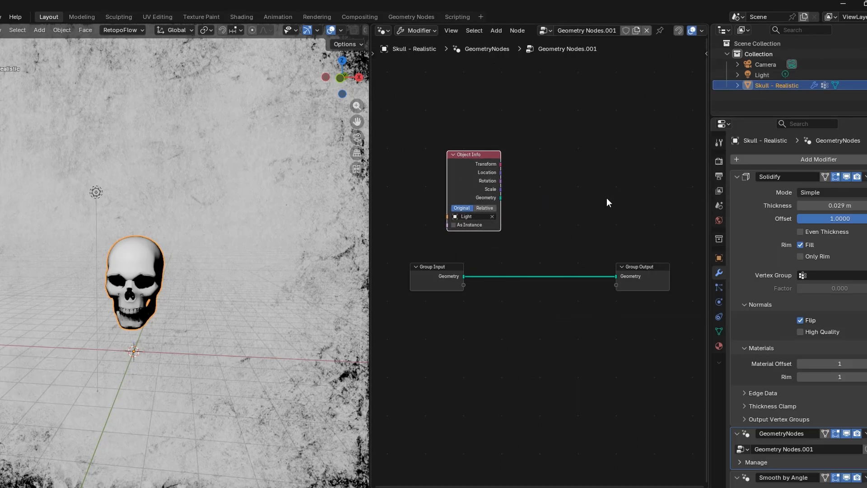
key("shift+a")
mouse_move(501, 260)
key("Escape")
- Add a Position node below the link between Group Input and Group Output
key("shift+a")
left_click(502, 245)
type("Position")
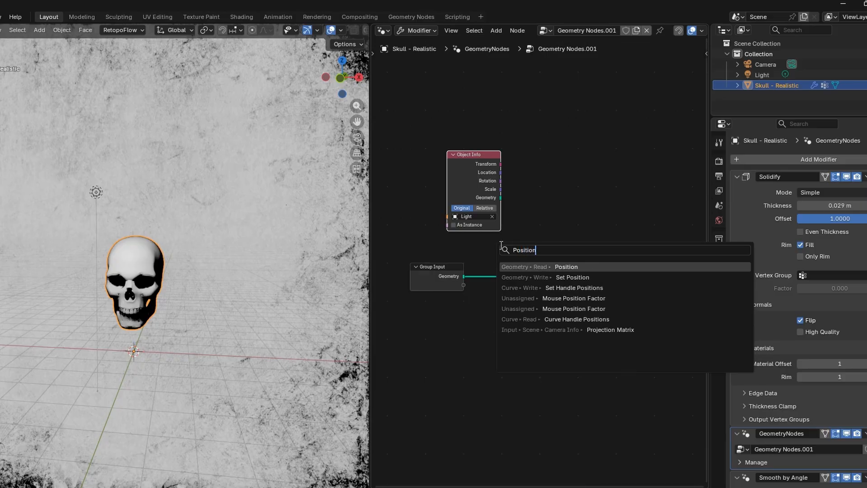
key("Return")
left_click(546, 385)
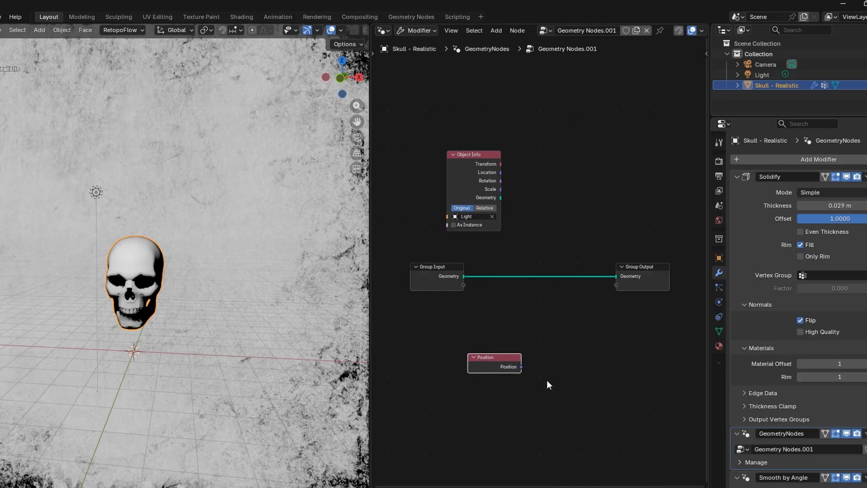
- Add a Vector Math node beside Object Info and set its operation to Subtract
key("shift+a")
type("ve")
left_click(691, 256)
left_click(599, 132)
left_click(623, 156)
left_click(615, 183)
- Connect Object Info's Location and the Position output to Subtract's first and second vectors, moving Subtract closer to Object Info
left_click_drag(500, 172, 599, 165)
left_click_drag(522, 367, 599, 173)
middle_click_drag(598, 232, 533, 210)
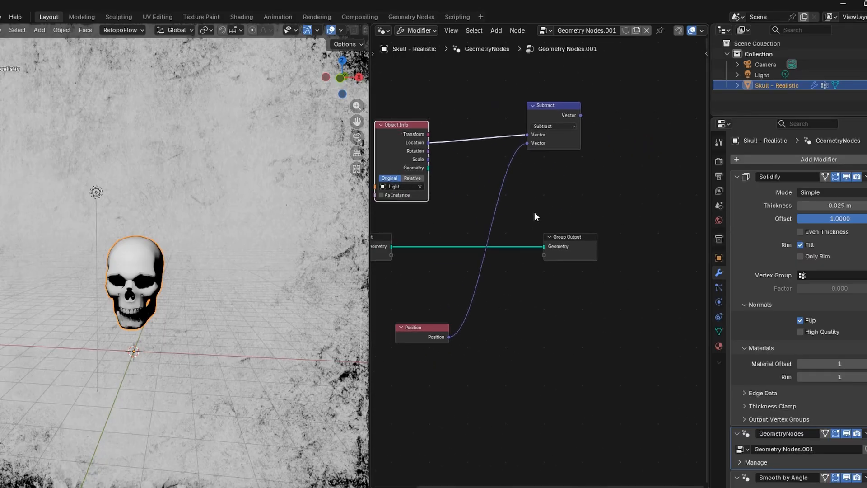
left_click_drag(548, 107, 529, 125)
- Add a Vector Math node set to Normalize beside Subtract and connect Subtract's Vector output to it
key("shift+a")
left_click(595, 131)
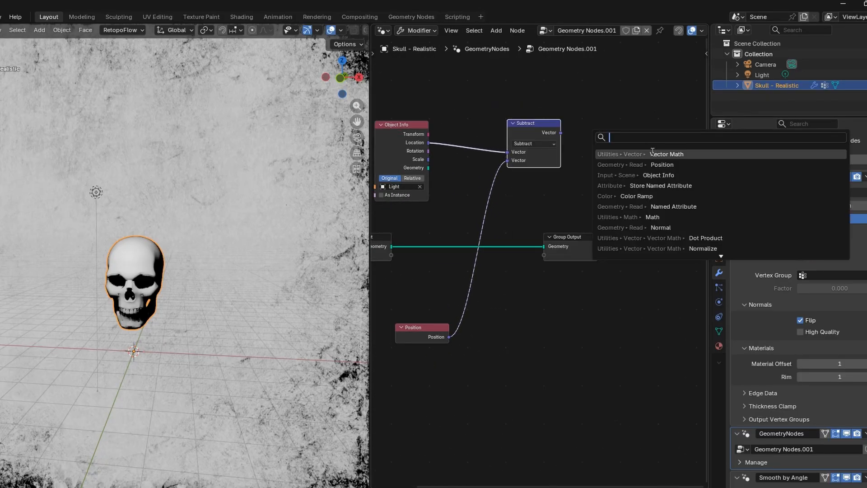
left_click(649, 151)
left_click(620, 104)
left_click(647, 128)
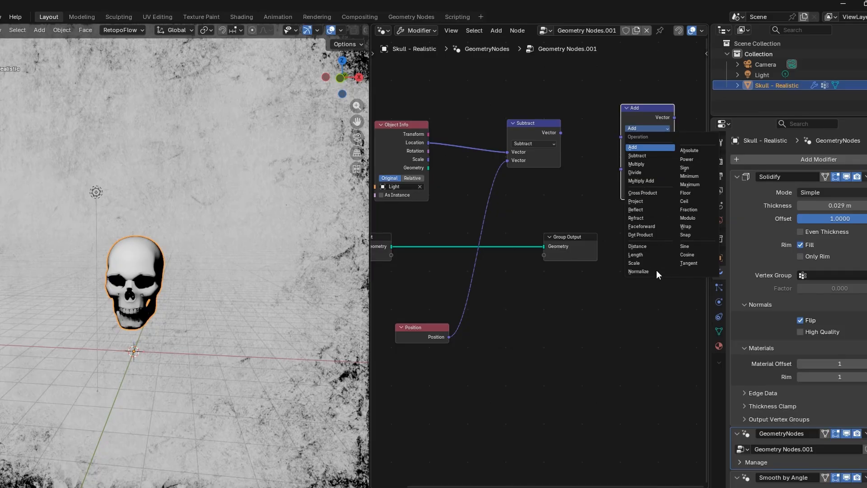
left_click(638, 271)
left_click_drag(613, 142, 618, 138)
left_click_drag(641, 110, 615, 123)
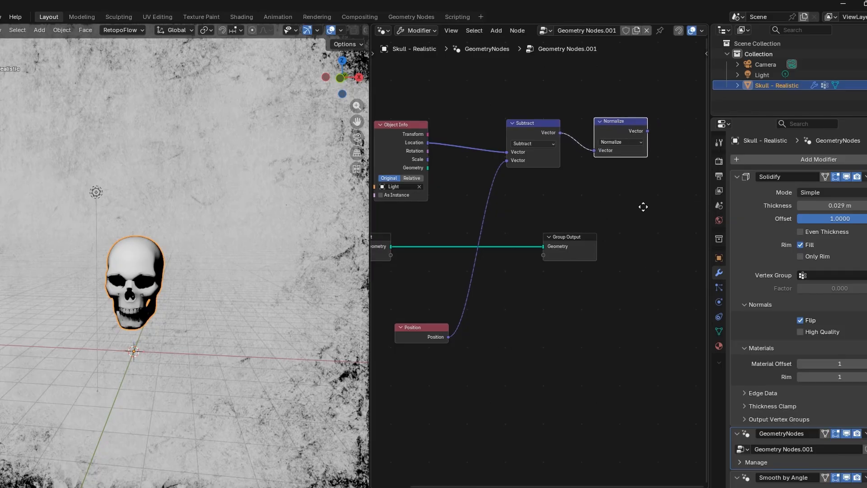
- Add a Dot Product node and connect Normalize's Vector output to its first vector input
middle_click_drag(644, 206, 557, 204)
key("shift+a")
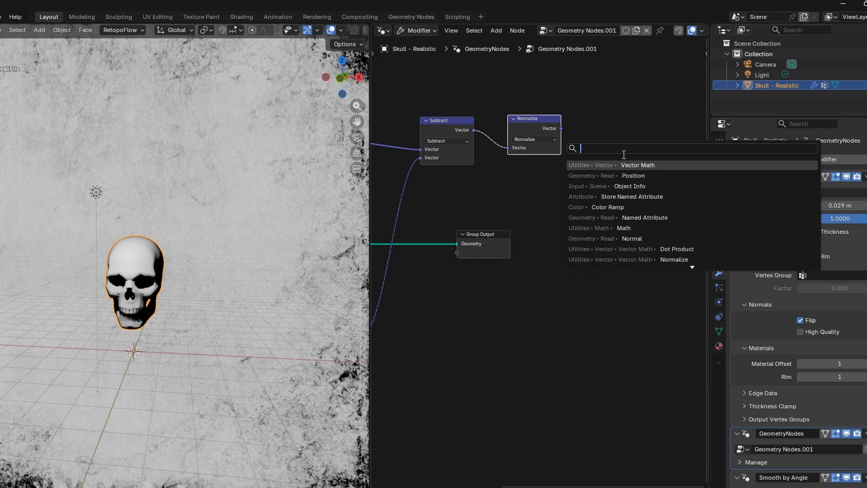
type("dot")
left_click(634, 167)
left_click(611, 160)
left_click_drag(560, 129, 610, 193)
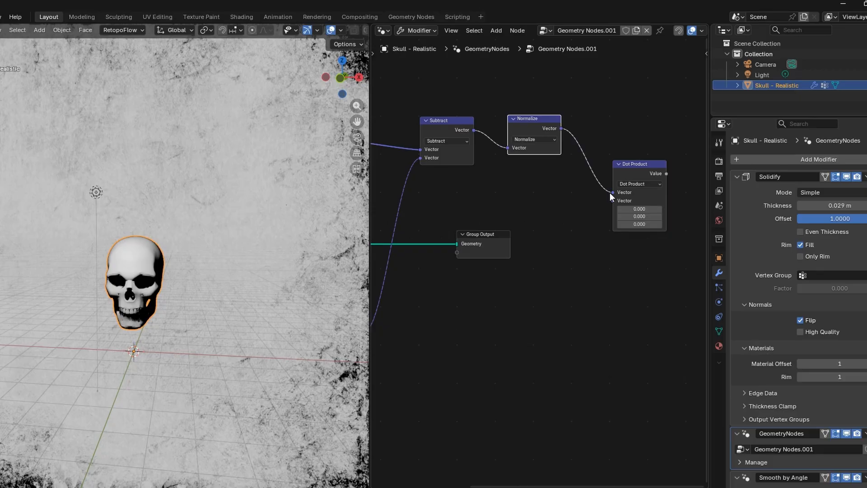
- Add a Normal node and connect its Normal output to the Dot Product's second vector input
middle_click_drag(555, 265, 570, 236)
key("shift+a")
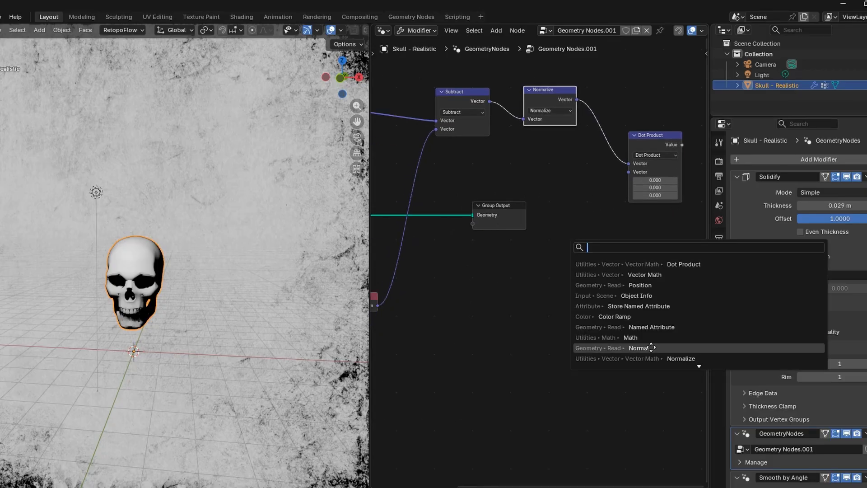
left_click(650, 347)
left_click(496, 285)
left_click_drag(549, 298, 626, 174)
- Move Group Output past the Dot Product node and add a Viewer showing the dot product value on the Group Input geometry
scroll(610, 199, "down", 2)
middle_click_drag(469, 248, 510, 248)
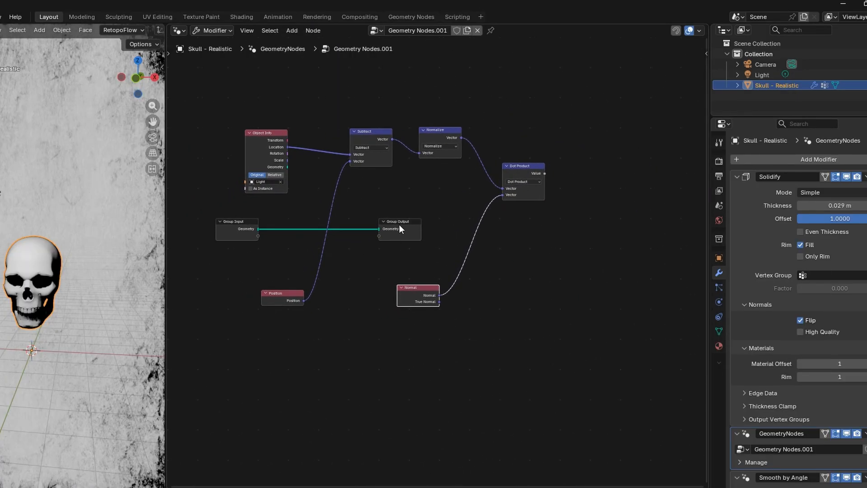
left_click_drag(399, 224, 672, 210)
left_click(534, 176, "ctrl+shift")
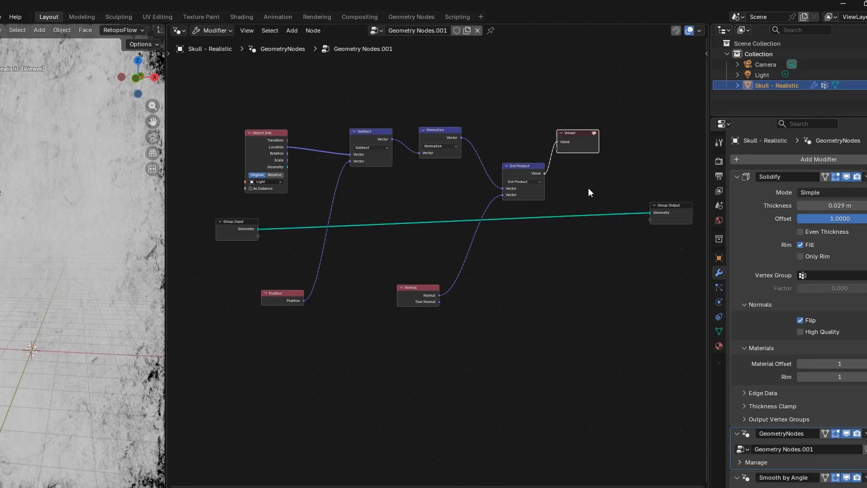
left_click(239, 231, "ctrl+shift")
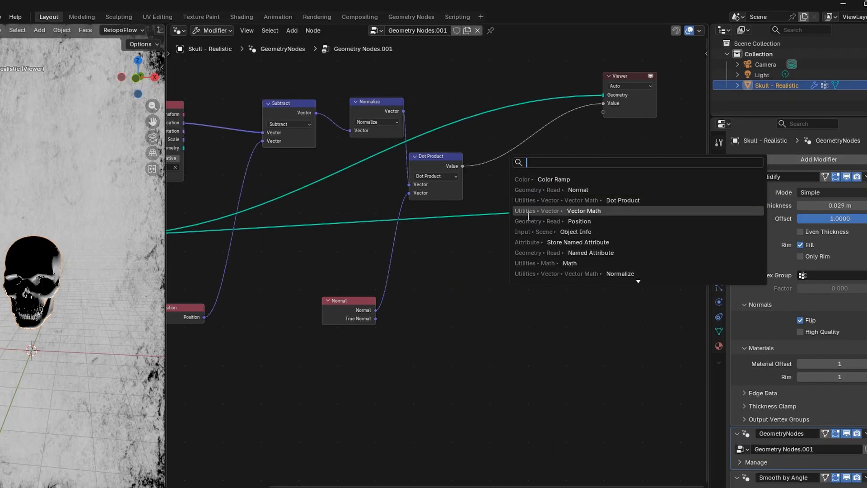
- Insert a Math node set to Subtract before the Viewer, feeding the dot product into its second input and setting the first value to -0.170
left_click(569, 263)
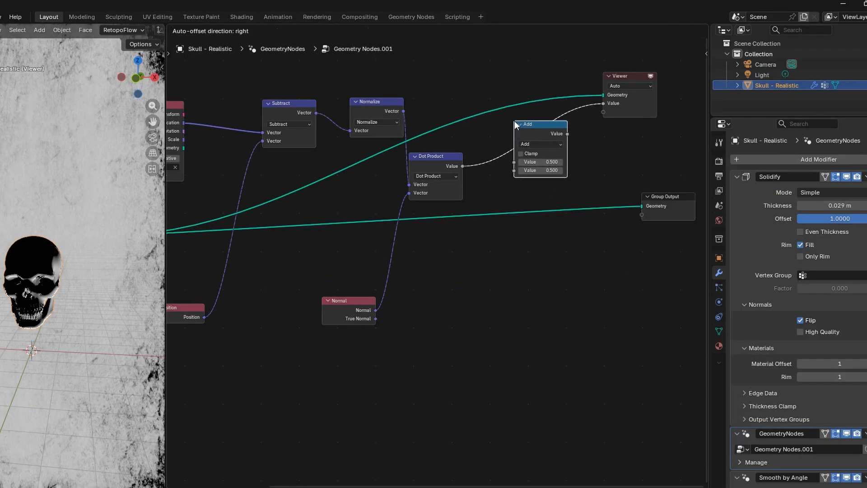
left_click(515, 122)
left_click(535, 143)
left_click(544, 173)
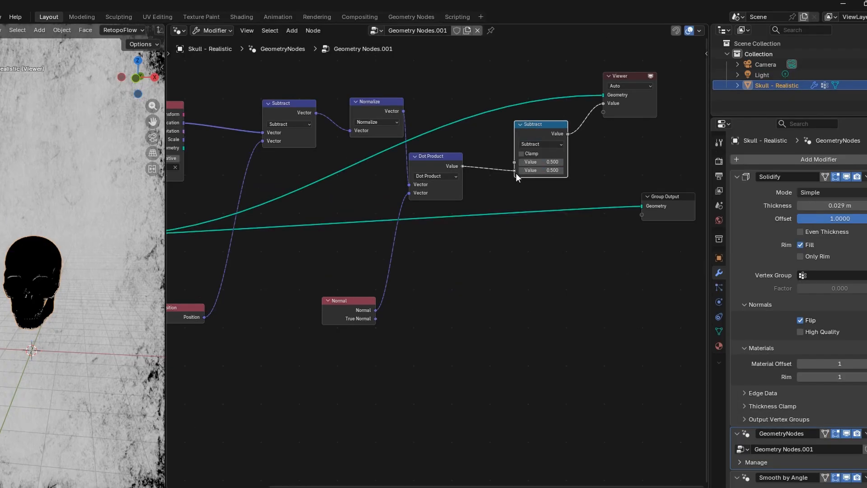
left_click_drag(549, 164, 493, 164)
- Move the Viewer farther along the graph and add a Store Named Attribute node with the attribute name DistanceCheck
middle_click_drag(621, 159, 501, 173)
left_click_drag(534, 90, 656, 135)
key("shift+a")
left_click(521, 105)
type("s")
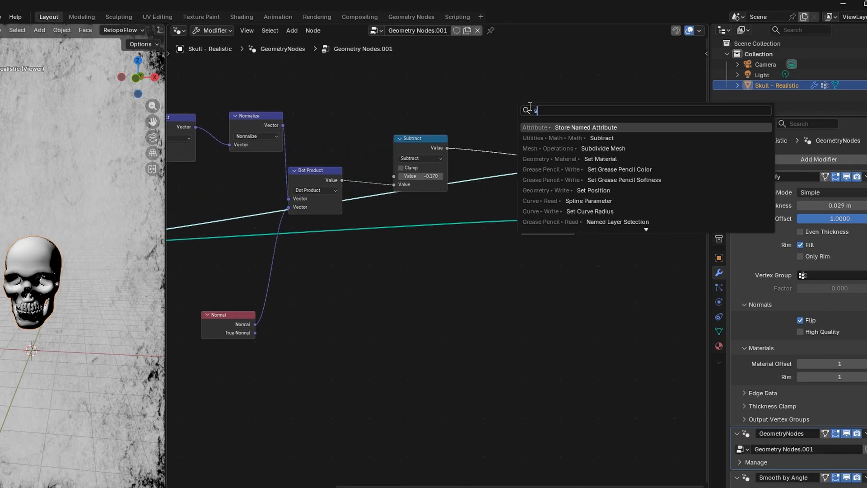
left_click(574, 127)
left_click(508, 67)
left_click(547, 116)
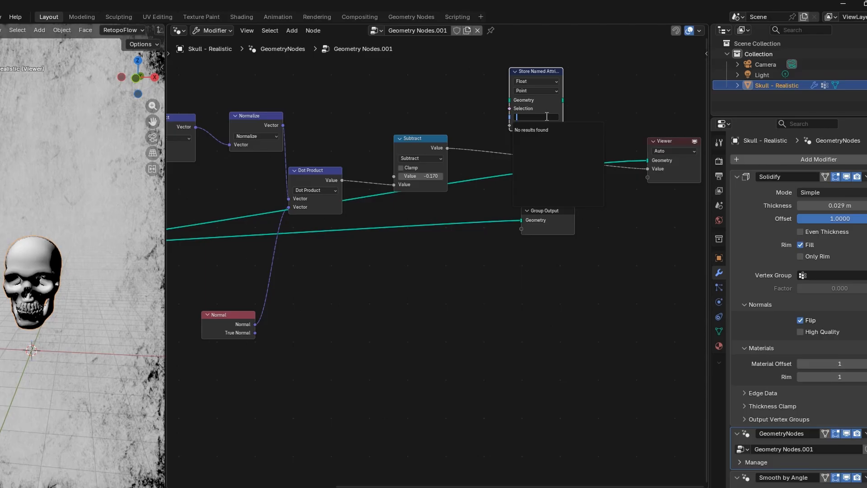
type("DistanceCheck")
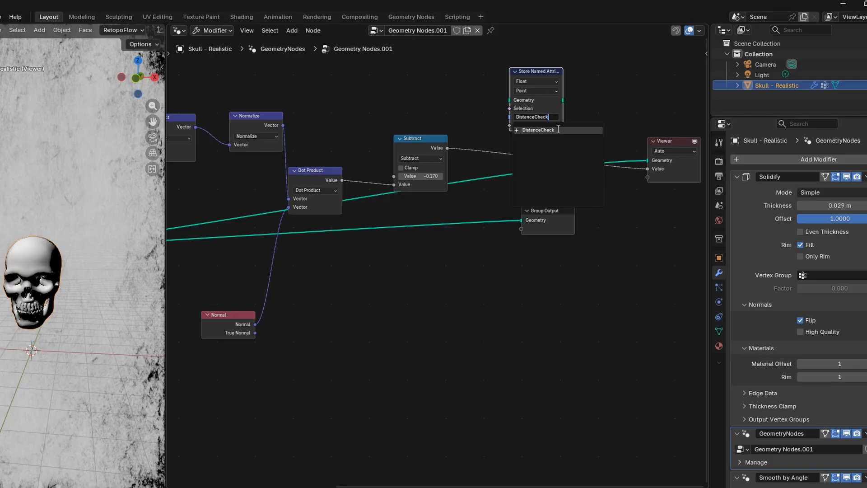
left_click(558, 130)
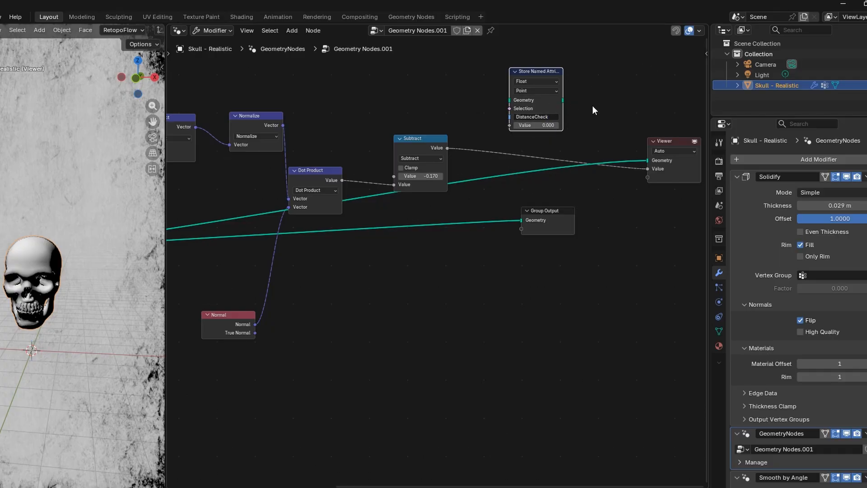
- Route the Group Input geometry through Store Named Attribute to the Viewer and connect the Math Subtract result to its Value input
left_click_drag(642, 134, 658, 160)
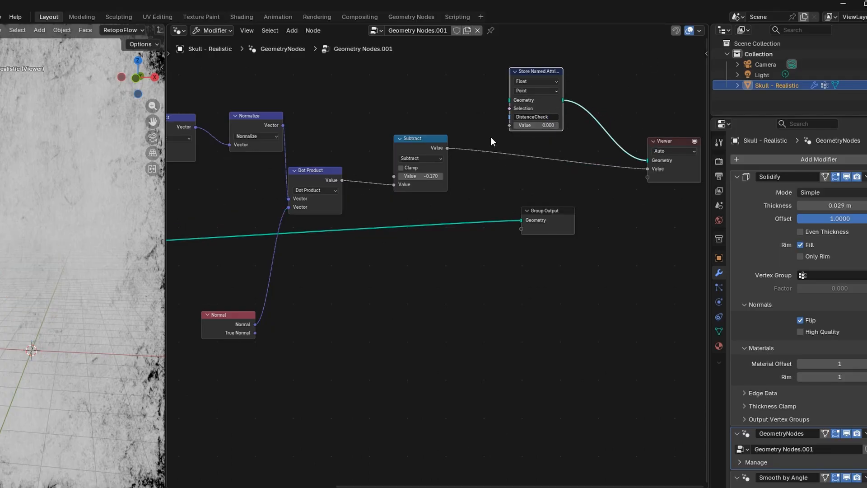
middle_click_drag(458, 161, 489, 131)
left_click_drag(557, 191, 540, 70)
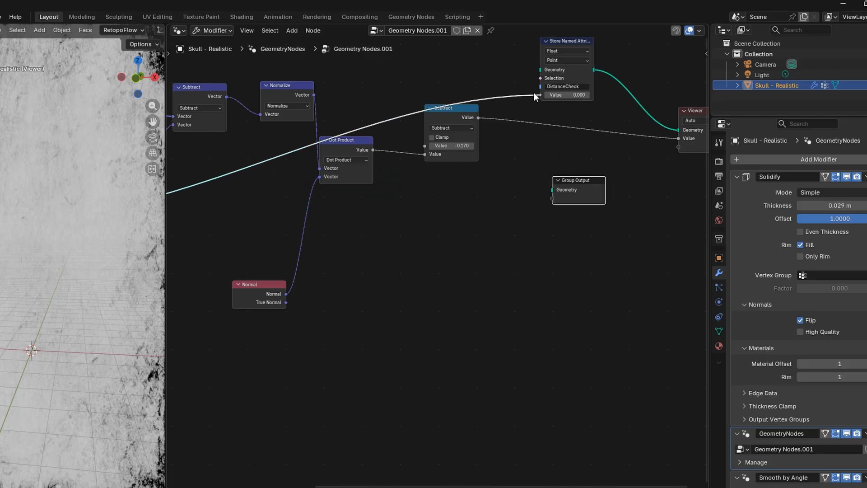
left_click_drag(478, 117, 540, 95)
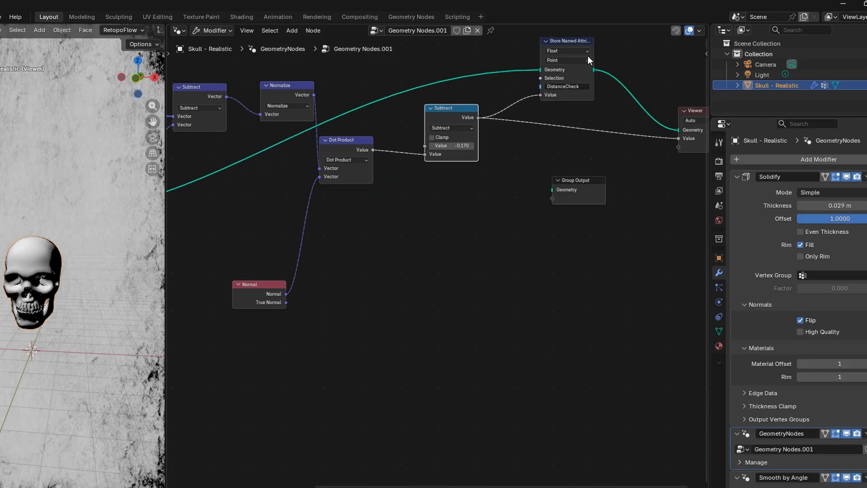
middle_click_drag(605, 69, 534, 81)
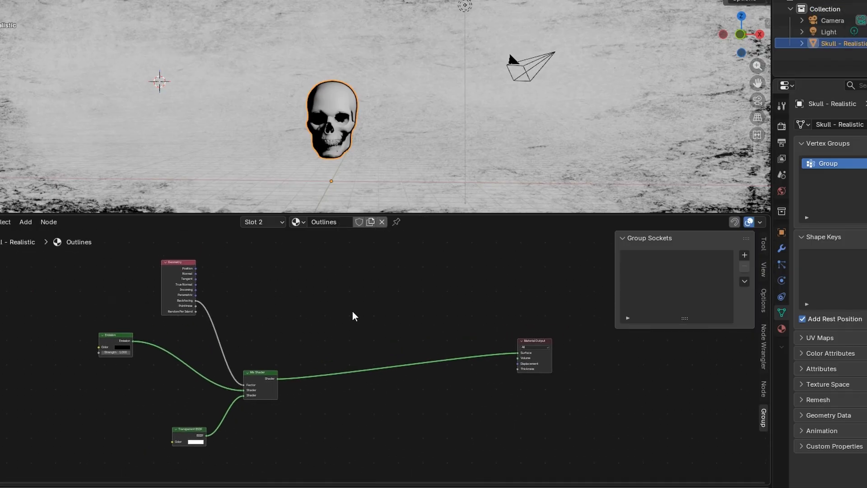
- Add an Attribute node to the Outlines material and set its attribute name to DistanceCheck
key("shift+a")
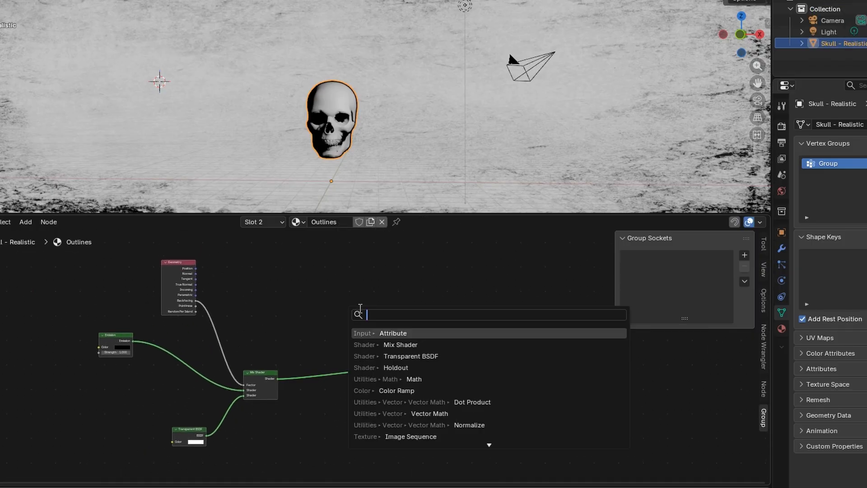
left_click(404, 338)
left_click(377, 335)
scroll(388, 322, "up", 4)
left_click(350, 322)
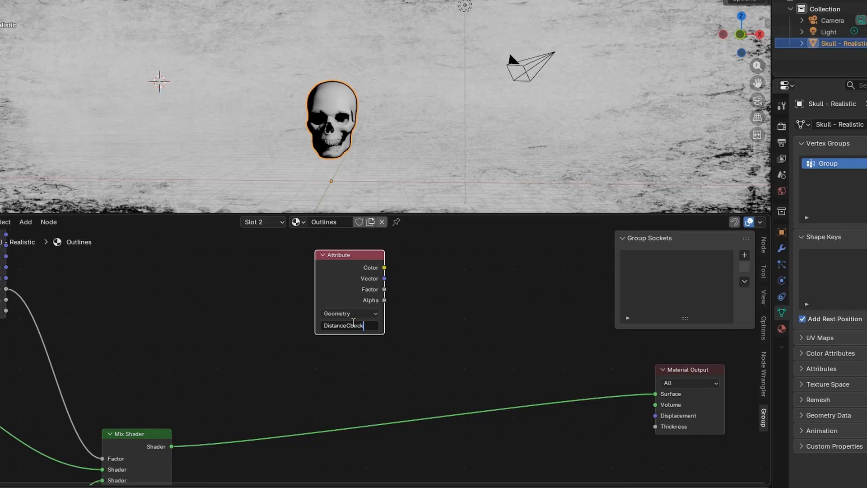
key("Return")
- Duplicate the Mix Shader before Material Output, connecting Transparent BSDF to its second shader input and the Attribute's Color to its Factor
scroll(379, 371, "up", 6)
middle_click_drag(429, 344, 397, 324)
scroll(379, 341, "down", 10)
left_click(163, 384)
key("shift+d")
left_click(410, 349)
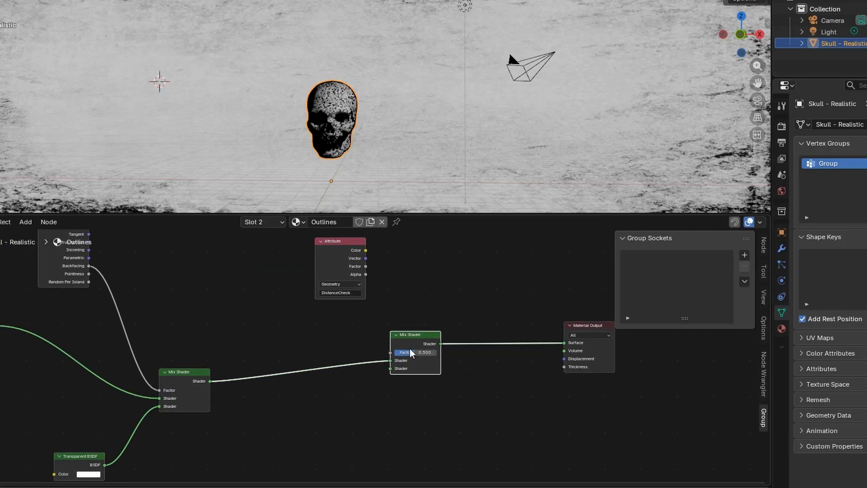
mouse_move(105, 464)
left_mouse_down()
mouse_move(238, 433)
mouse_move(390, 368)
left_mouse_up()
mouse_move(365, 250)
left_mouse_down()
mouse_move(393, 281)
mouse_move(390, 352)
left_mouse_up()
- Insert a Color Ramp between the Attribute and the second Mix Shader and move its white stop to 0.500
left_click(471, 7)
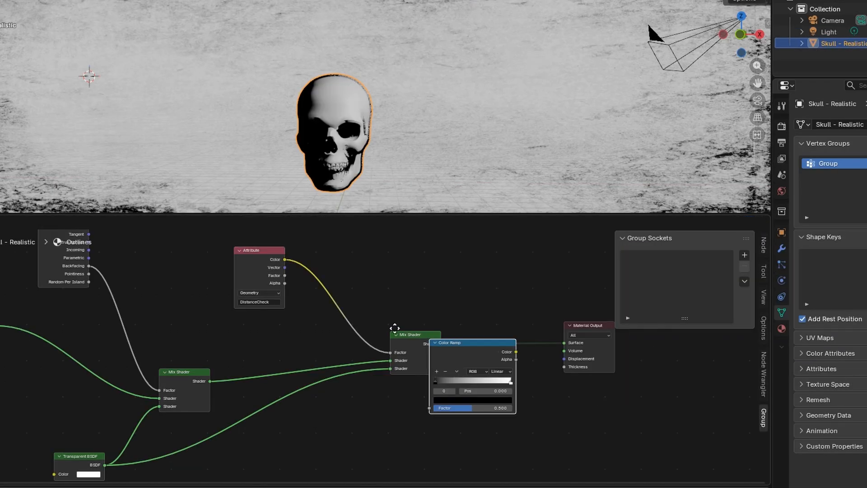
left_click(335, 267)
left_click_drag(344, 308, 345, 306)
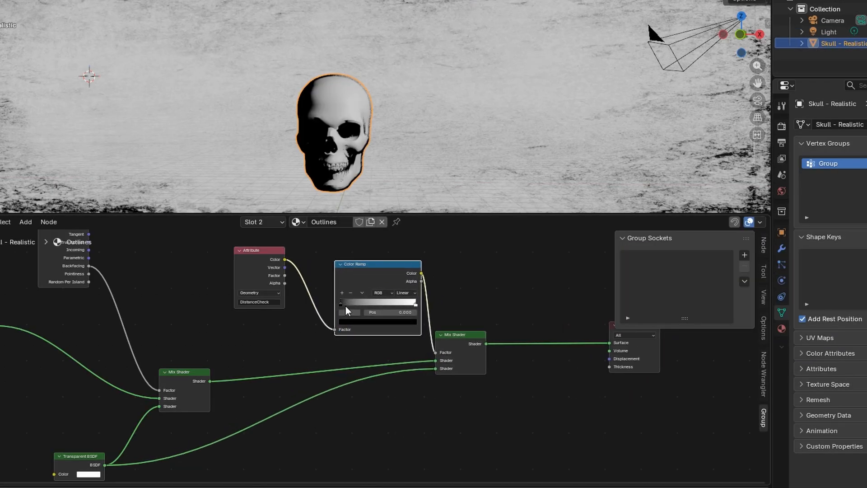
left_click_drag(415, 302, 380, 300)
- Deselect the skull, then select the light and move it freely to test the outline response
scroll(416, 163, "down", 1)
left_click(414, 156)
scroll(412, 145, "down", 3)
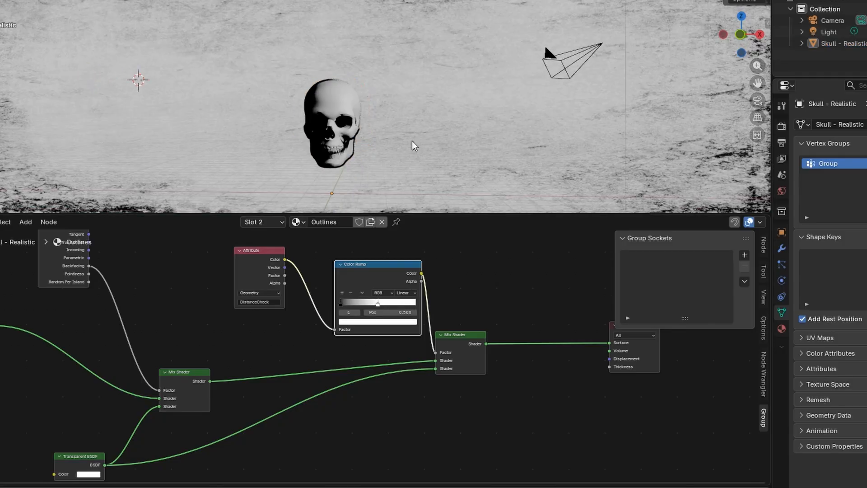
left_click(828, 31)
key("g")
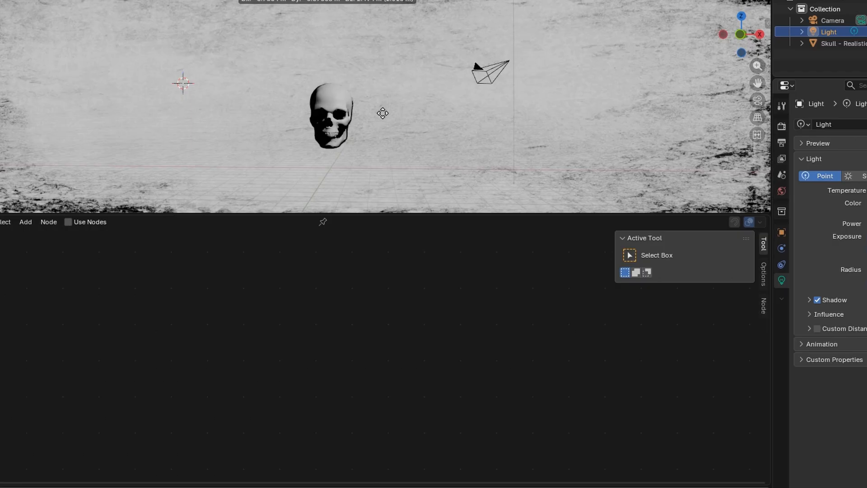
left_click(79, 157)
middle_click_drag(79, 157, 399, 135)
- Reposition the light along the Y axis, along the X axis, and then freely around the skull
key("g")
key("y")
left_click(231, 158)
key("g")
key("x")
left_click(240, 156)
key("g")
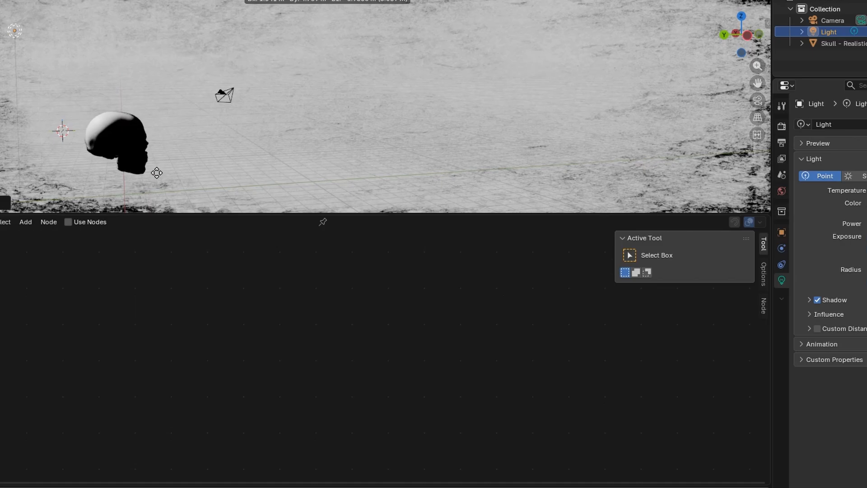
left_click(403, 211)
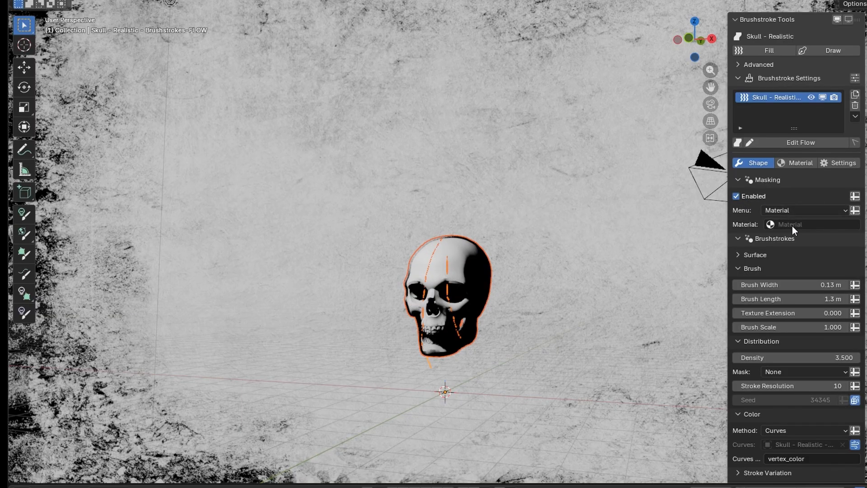
- Set the brushstroke masking material to Material.001 and start editing the brushstroke flow curves
left_click(792, 226)
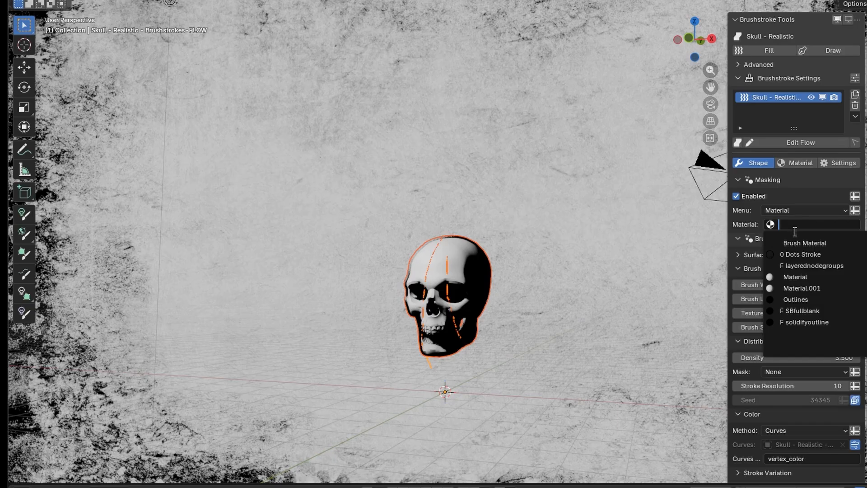
left_click(810, 288)
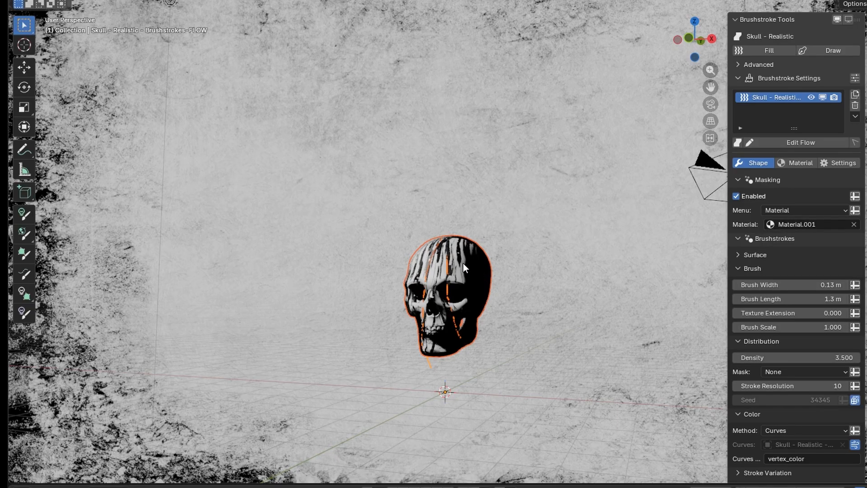
left_click(800, 143)
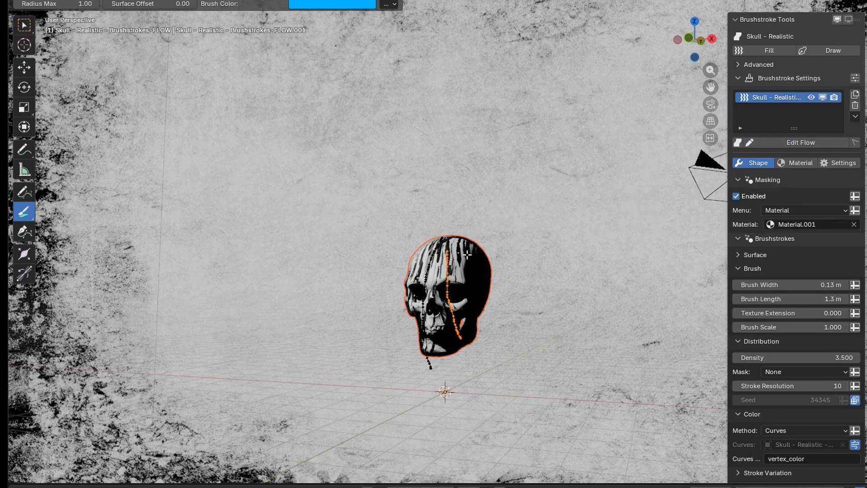
- Draw four additional flow curves over the skull's cranium, face and jaw, and leave flow editing
left_click_drag(476, 260, 481, 294)
middle_click_drag(456, 311, 510, 316)
left_click_drag(420, 246, 405, 305)
middle_click_drag(533, 341, 501, 344)
left_click_drag(453, 299, 463, 352)
middle_click_drag(431, 329, 474, 324)
mouse_move(424, 300)
left_mouse_down()
mouse_move(417, 353)
mouse_move(447, 354)
left_mouse_up()
middle_click_drag(537, 336, 492, 332)
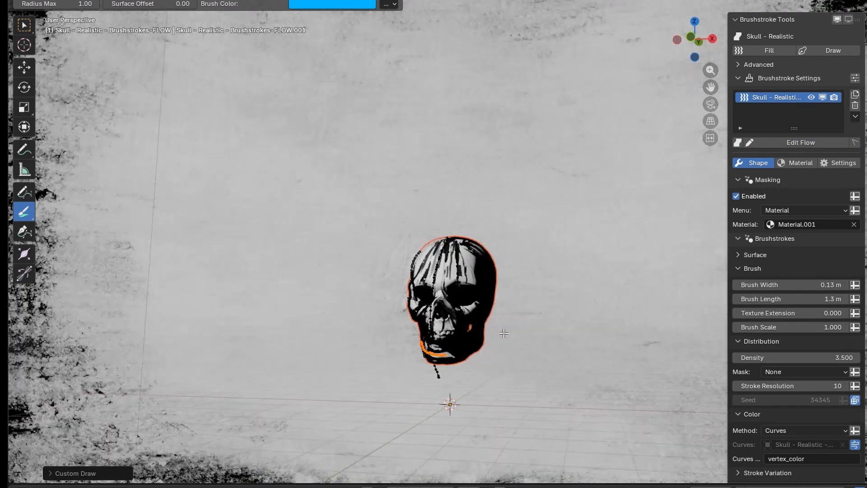
scroll(549, 334, "up", 1)
key("Tab")
- Mask the brushstroke distribution by the DistanceCheck attribute and raise the stroke density to 10.080
scroll(783, 240, "down", 1)
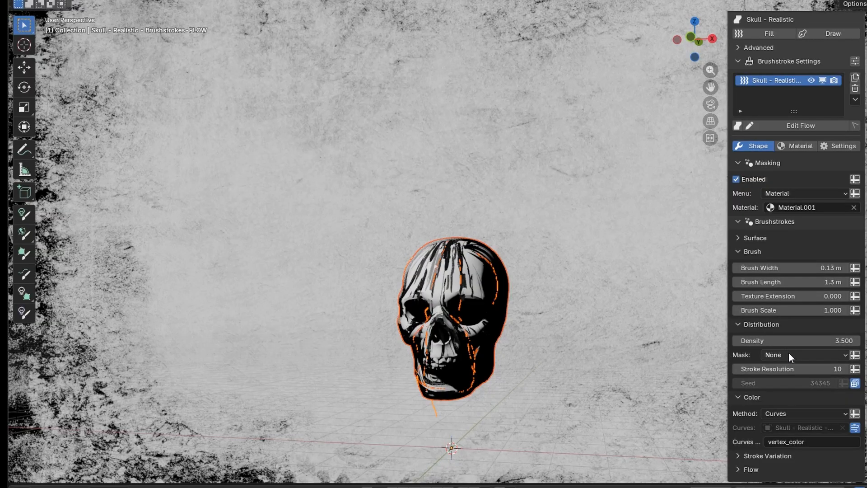
left_click(790, 380)
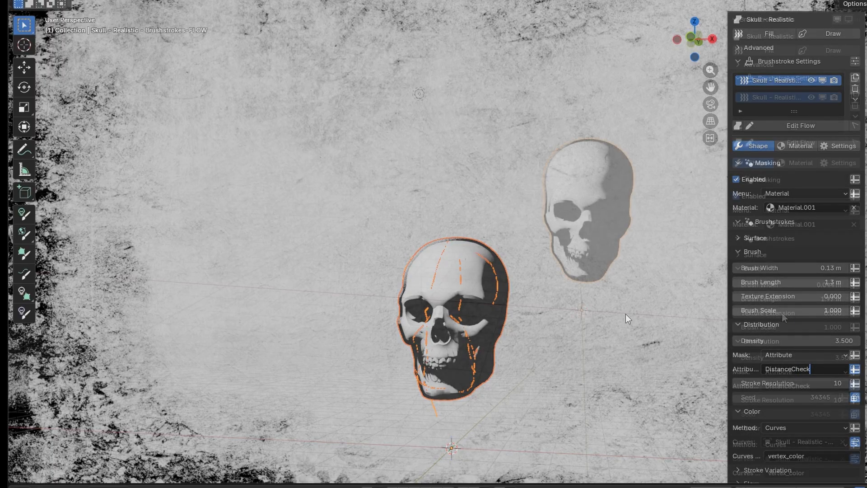
left_click_drag(828, 356, 848, 356)
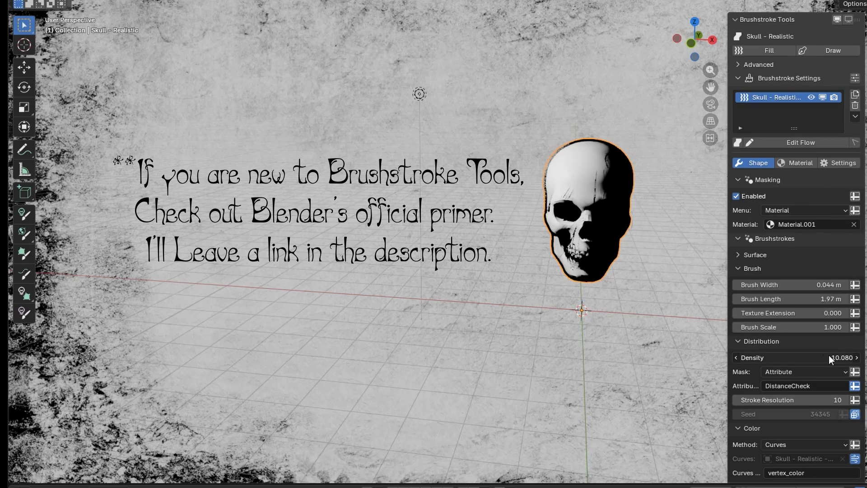
- Select the light and move it to test how the masked brushstrokes respond
left_click(419, 95)
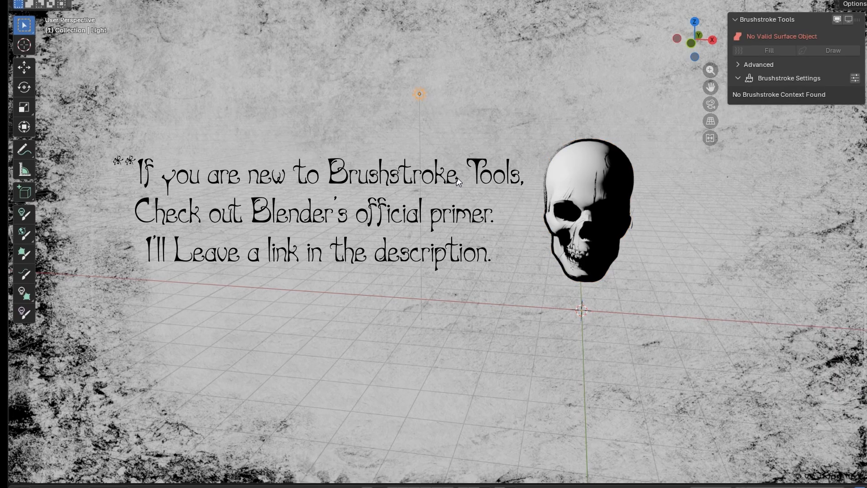
key("g")
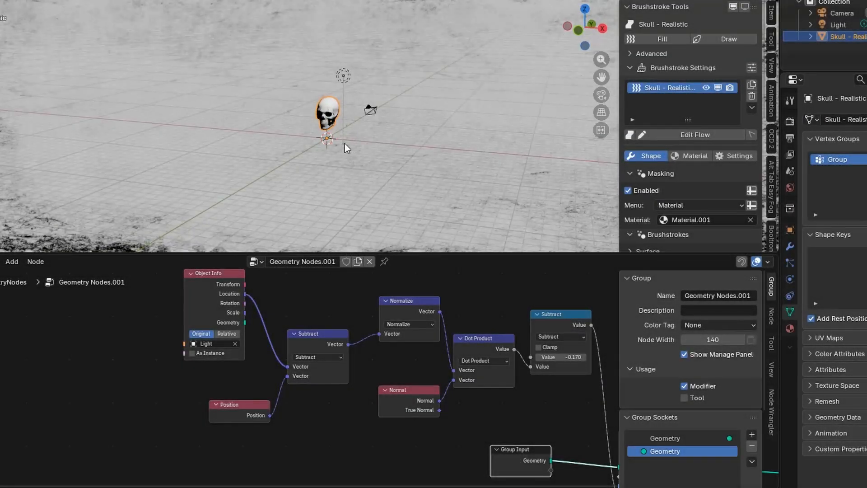
- Add a UV sphere, scale it up, place it beside the skull and apply all its transforms
key("shift+a")
mouse_move(321, 171)
left_click(409, 200)
key("s")
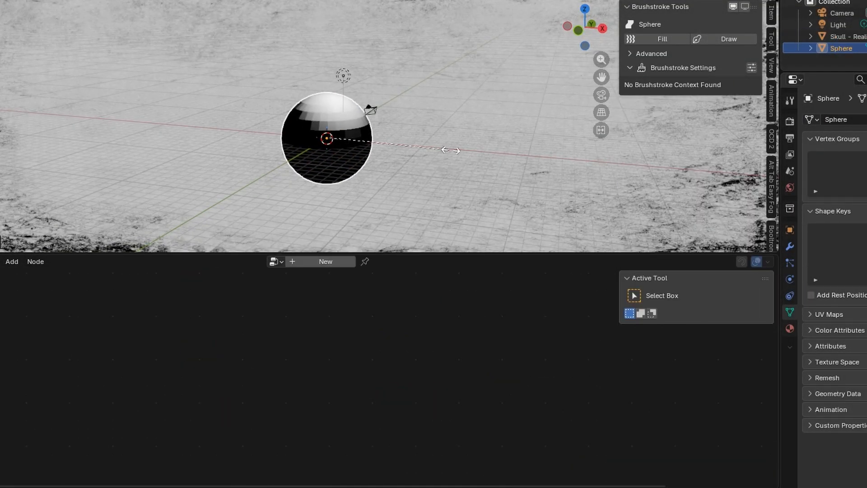
key("ctrl+a")
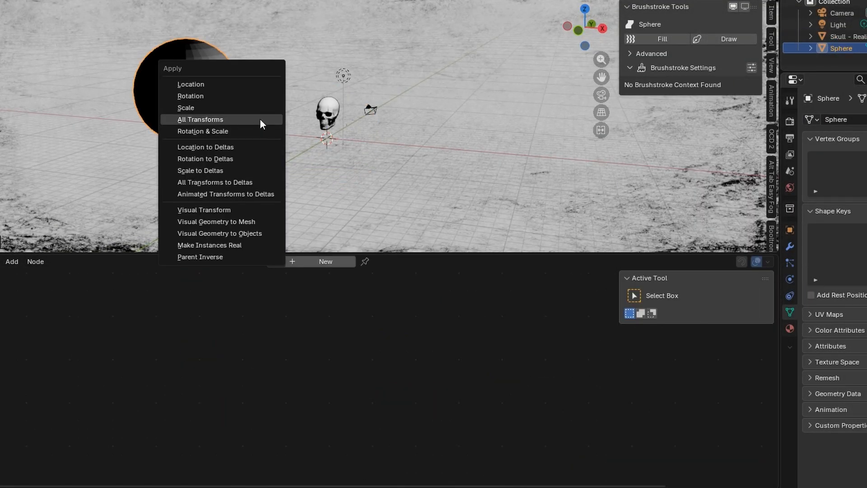
left_click(258, 118)
scroll(352, 153, "up", 3)
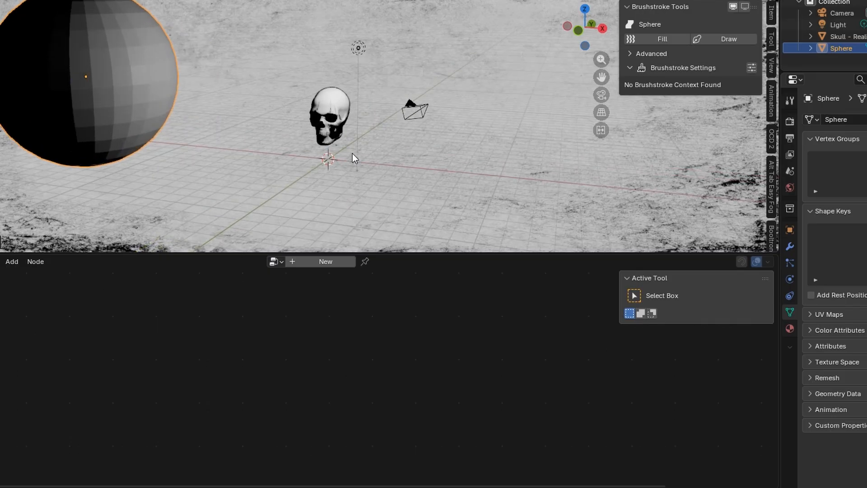
- Check the skull's node group, then select the sphere and move it around the skull to test the brushstroke shading
left_click(329, 126)
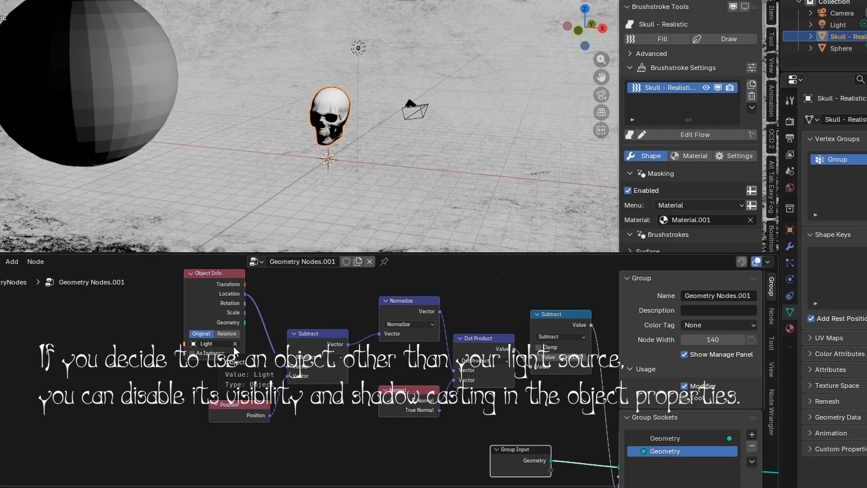
left_click(143, 96)
middle_click_drag(359, 189, 183, 120)
left_click(178, 120)
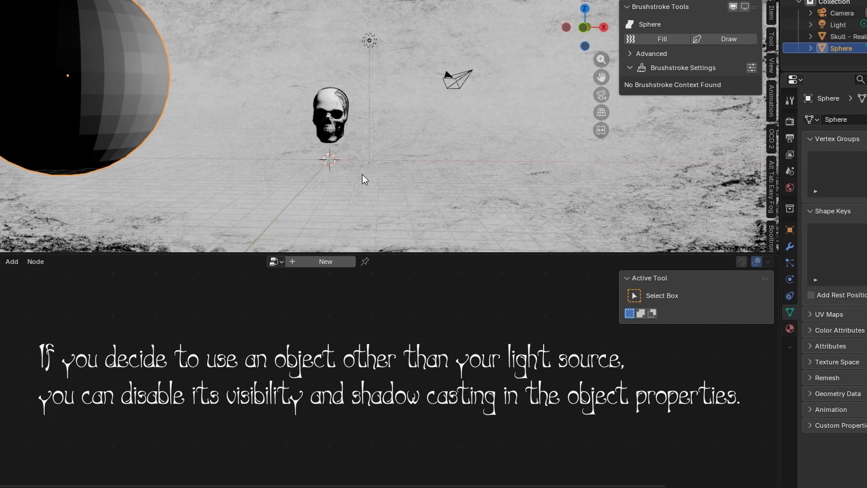
key("g")
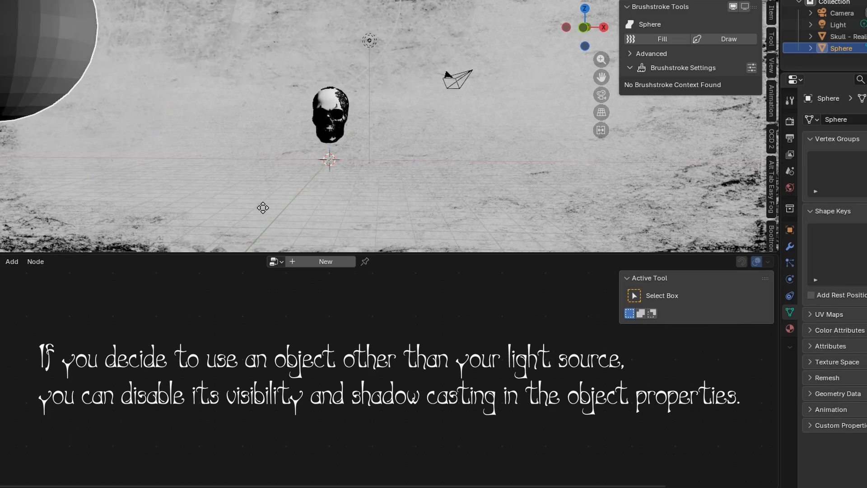
left_click(384, 86)
middle_click_drag(399, 95, 388, 117)
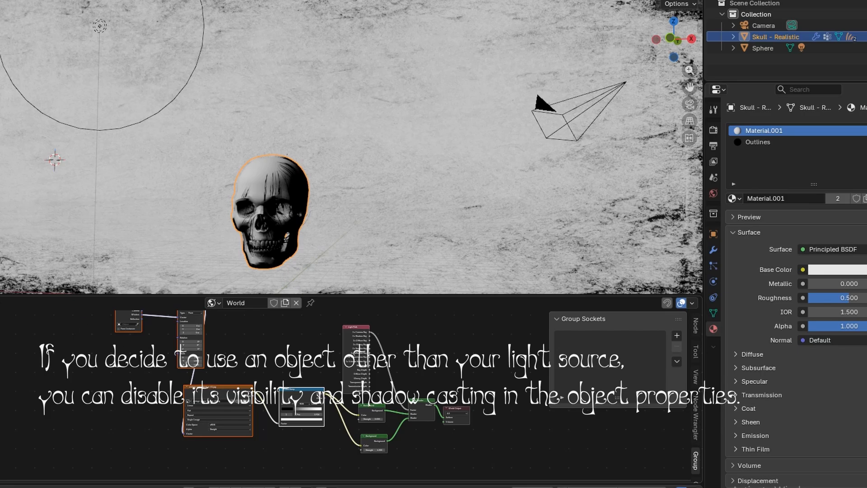
key("x")
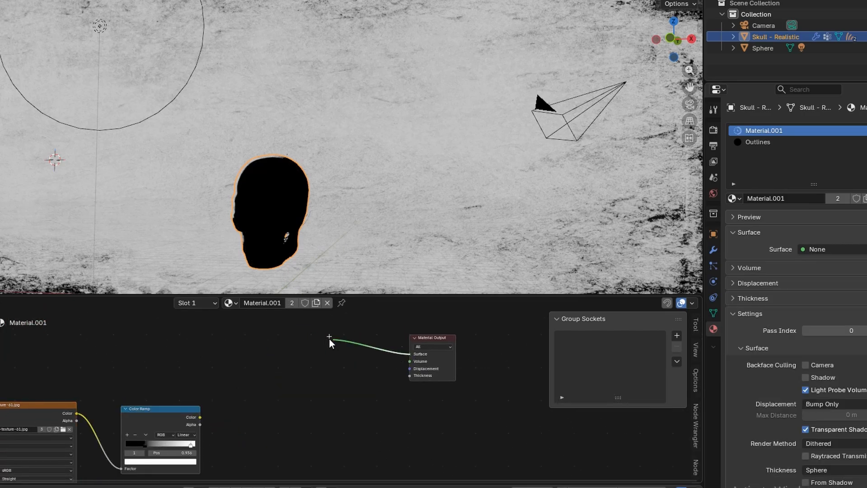
left_click_drag(329, 338, 190, 349)
left_click(255, 364)
left_click(339, 361)
key("shift+a")
key("ctrl+z")
key("ctrl+z")
- Insert a Mix Shader between the Principled BSDF and Material Output, and connect the paper texture's Color Ramp to its second shader input
left_click_drag(311, 389, 273, 396)
key("shift+a")
mouse_move(375, 406)
left_click(418, 292)
left_click(356, 295)
middle_click_drag(364, 465, 350, 400)
left_click_drag(355, 347, 348, 393)
middle_click_drag(248, 474, 288, 407)
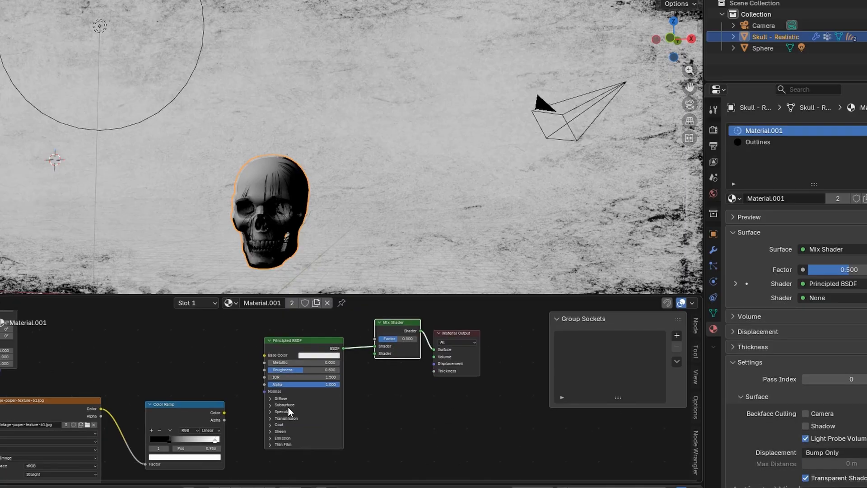
left_click_drag(224, 413, 375, 353)
- Drive the Mix Shader's factor with an Attribute node that reads the DistanceCheck attribute
middle_click_drag(437, 394, 448, 480)
left_click_drag(384, 425, 217, 394)
left_click(253, 409)
left_click(333, 343)
left_click(318, 373)
type("Distance")
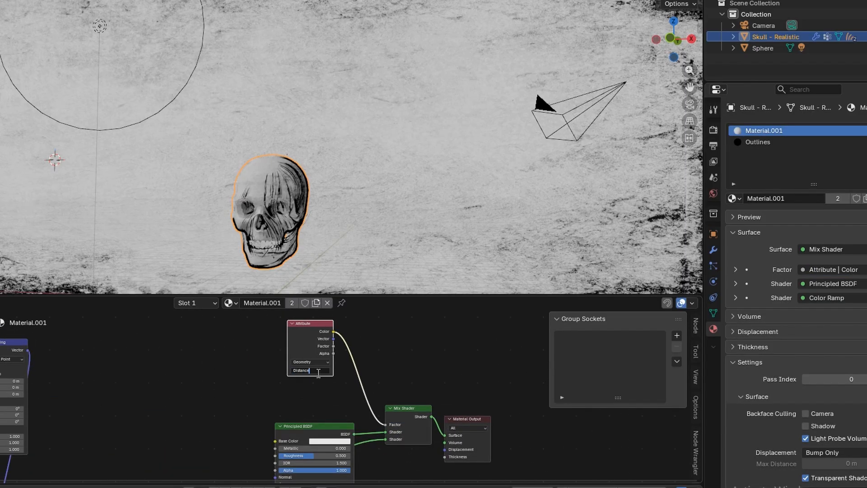
type("Check")
key("Return")
- Insert a Color Ramp between the Attribute node and the Mix Shader's factor, and move its stops closer together
scroll(283, 375, "up", 3)
middle_click_drag(309, 322, 271, 342)
left_click_drag(272, 342, 227, 349)
key("shift+a")
mouse_move(317, 385)
left_click(411, 254)
left_click(335, 339)
left_click_drag(336, 387, 345, 381)
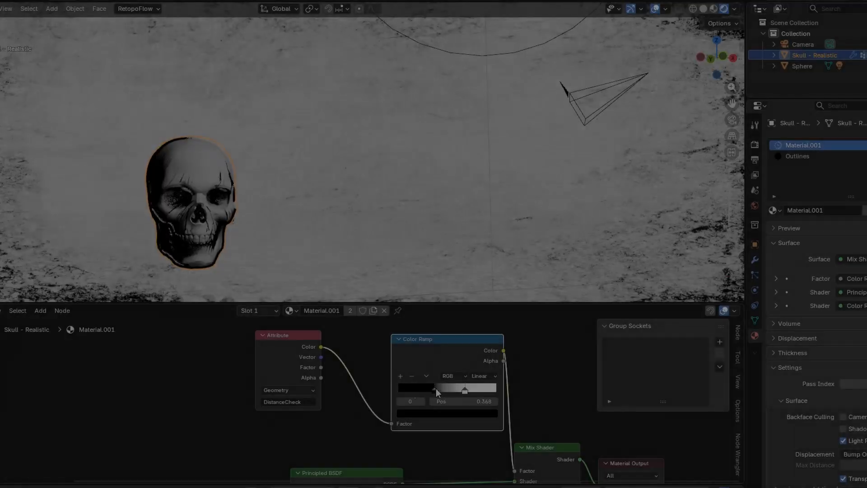
- Flip the factor's Color Ramp and place its black stop at 0.064, close to the white stop, for a hard edge
left_click(427, 376)
left_click(429, 384)
left_click_drag(462, 387, 496, 388)
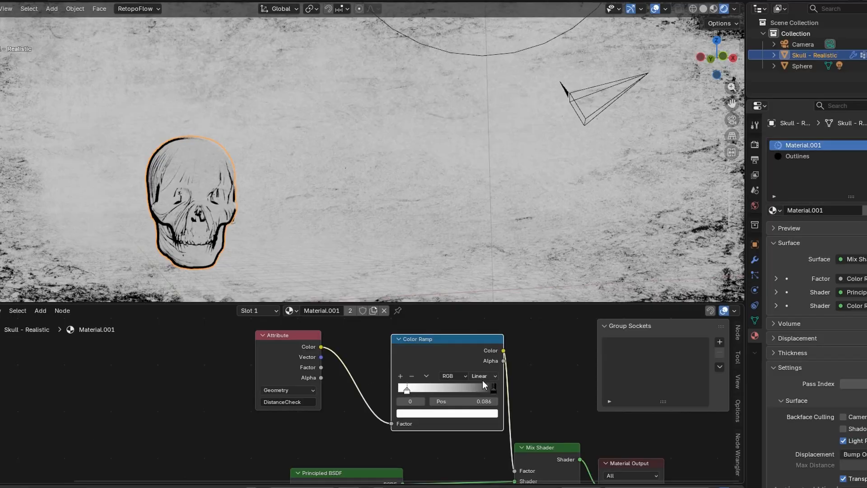
mouse_move(405, 391)
left_mouse_down()
mouse_move(397, 391)
mouse_move(405, 388)
left_mouse_up()
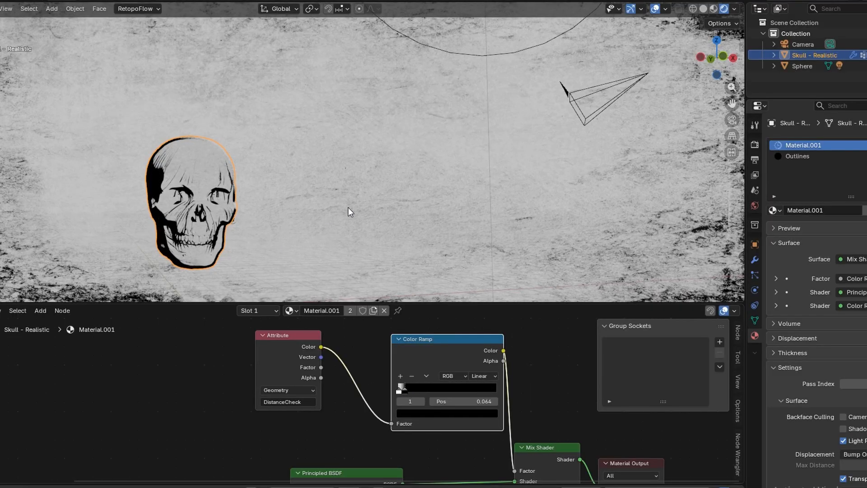
- Select the sphere light and move it to another side of the skull, and check the black-and-white shading from several angles
middle_click_drag(520, 433, 494, 404)
scroll(410, 196, "down", 4)
left_click(403, 155)
key("g")
left_click(158, 182)
middle_click_drag(194, 194, 221, 175)
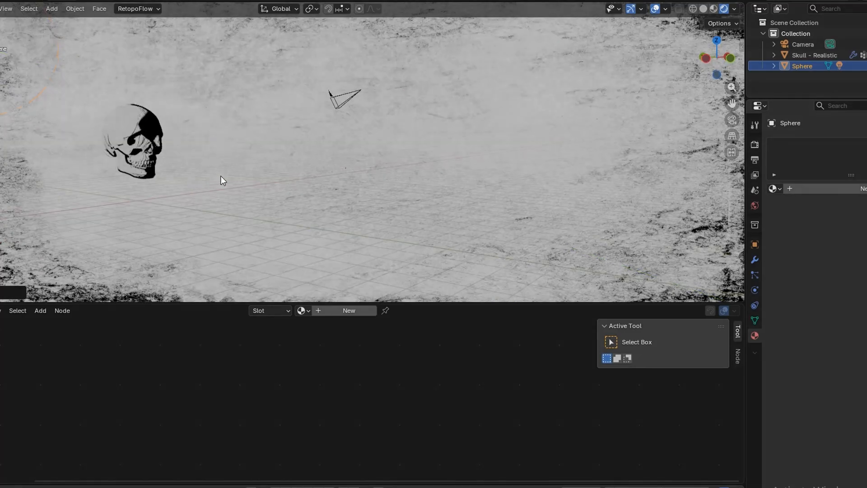
scroll(221, 175, "up", 4)
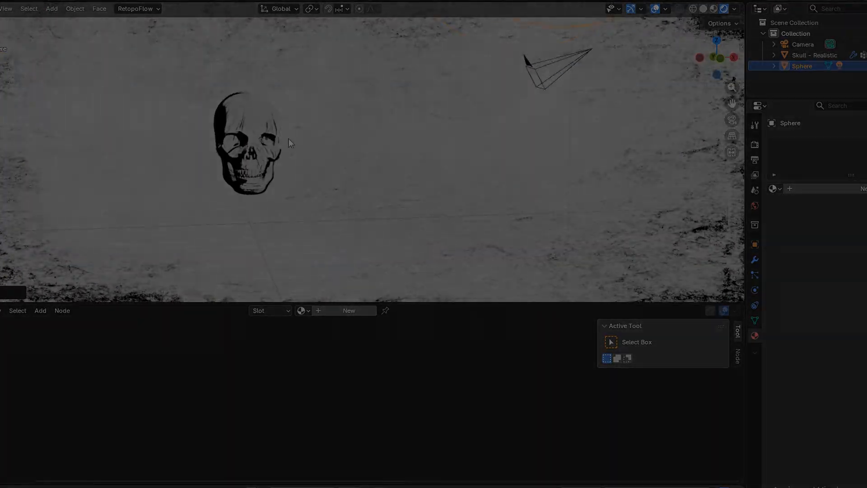